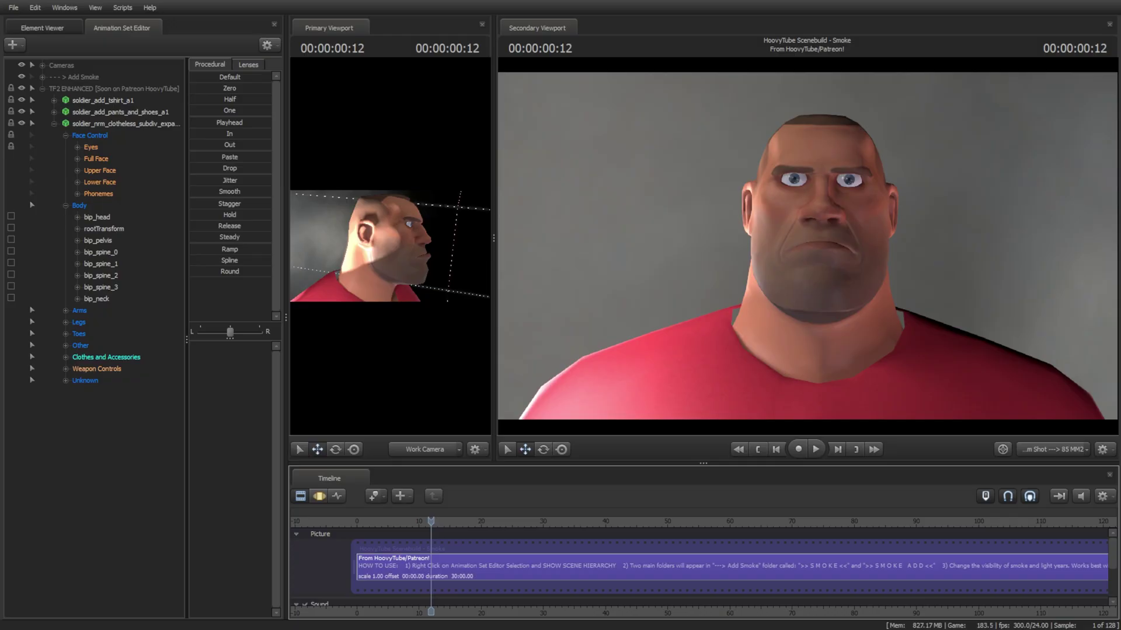
Open the From HoovyTube/Patreon! shot in the Motion Editor and start the time selection at frame 10 with a falloff beginning at frame 7.
left_click(434, 569)
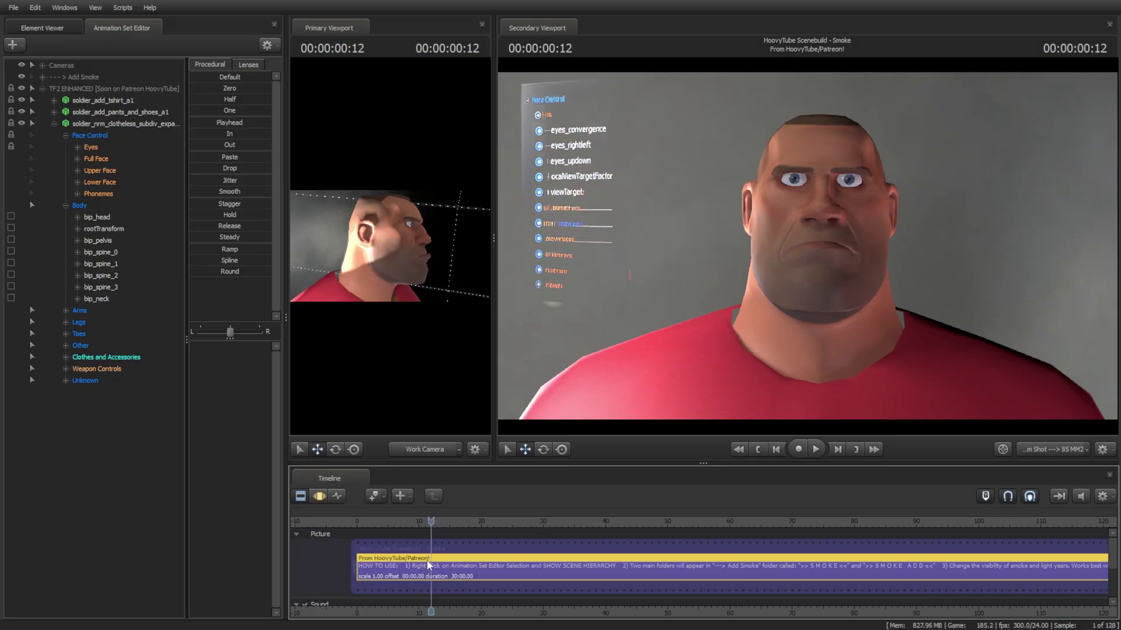
left_click(324, 497)
middle_click_drag(430, 611, 623, 611)
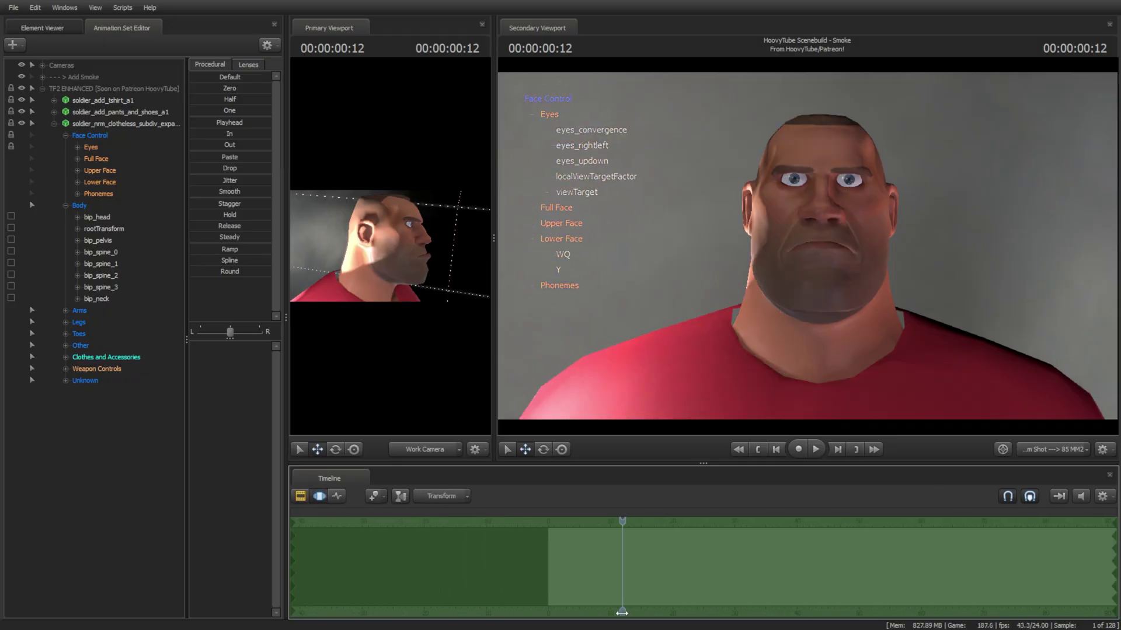
scroll(618, 548, "up", 3)
mouse_move(585, 518)
left_mouse_down()
mouse_move(559, 517)
mouse_move(586, 520)
left_mouse_up()
scroll(304, 553, "up", 3)
left_click_drag(293, 543, 497, 540)
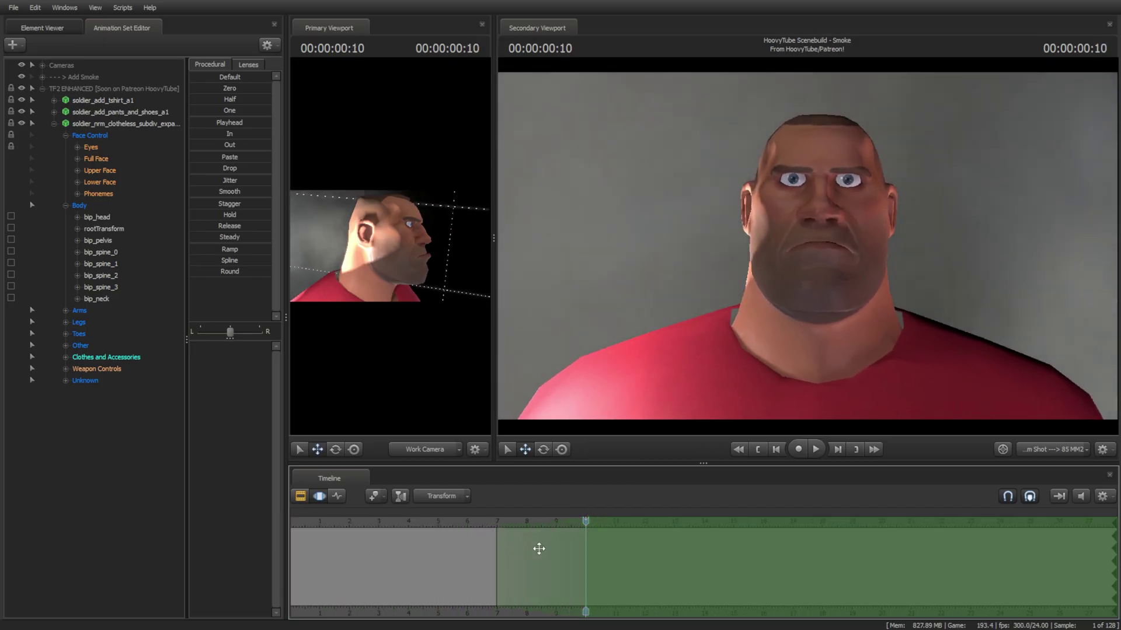
Select the Full Face, Upper Face, Lower Face and Phonemes groups and slightly raise MB, PP, happyBigUpper and madUpper at frame 10.
left_click_drag(98, 193, 100, 174)
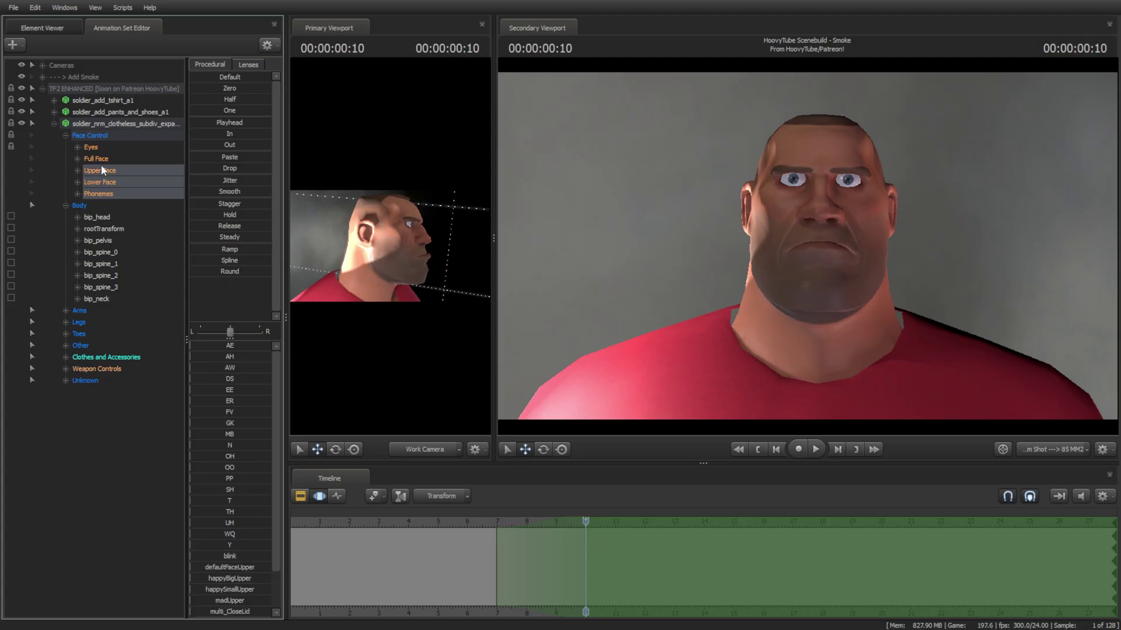
left_click_drag(223, 480, 229, 480)
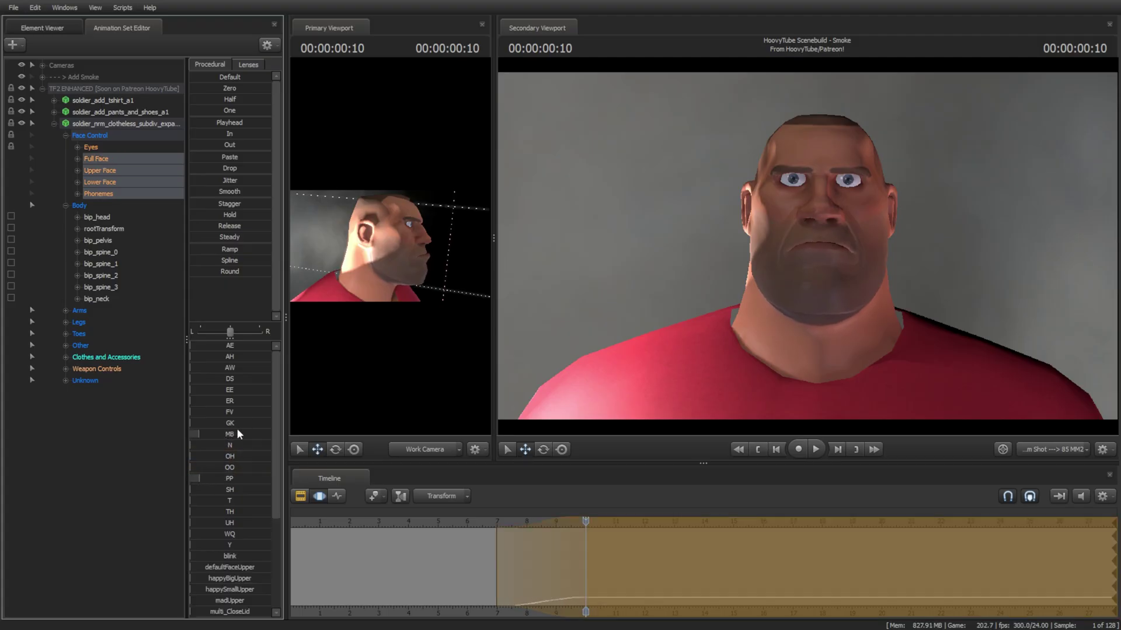
scroll(238, 449, "down", 2)
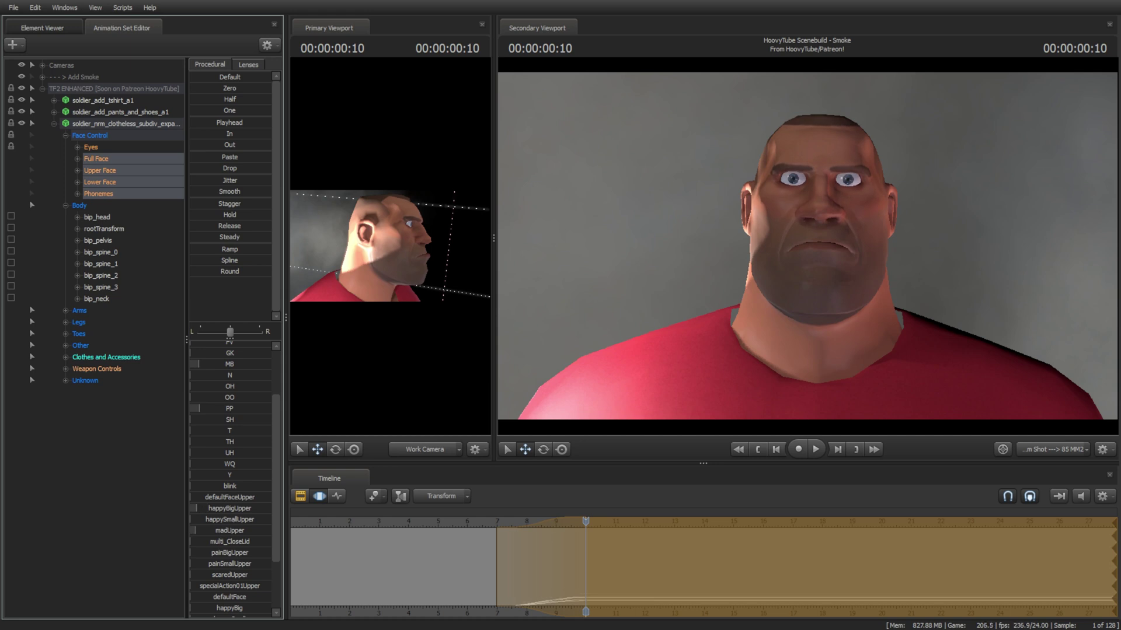
key("Return")
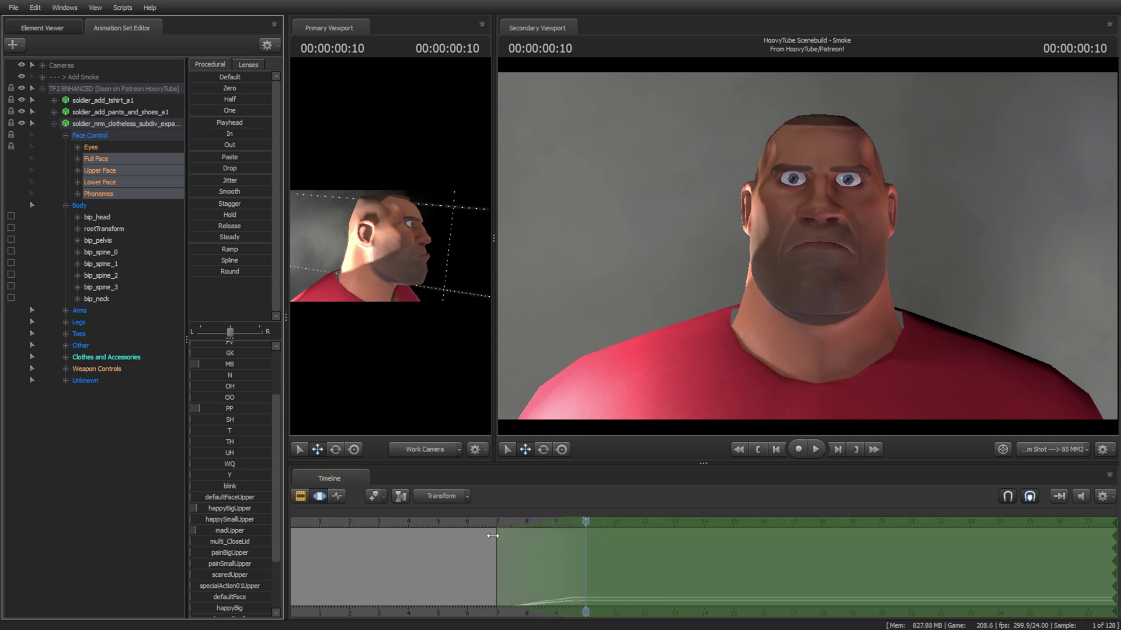
Shift the time selection to frame 12 and open the mouth with DS and EE, adding some silence from the Full Face controls.
left_click_drag(493, 535, 645, 520)
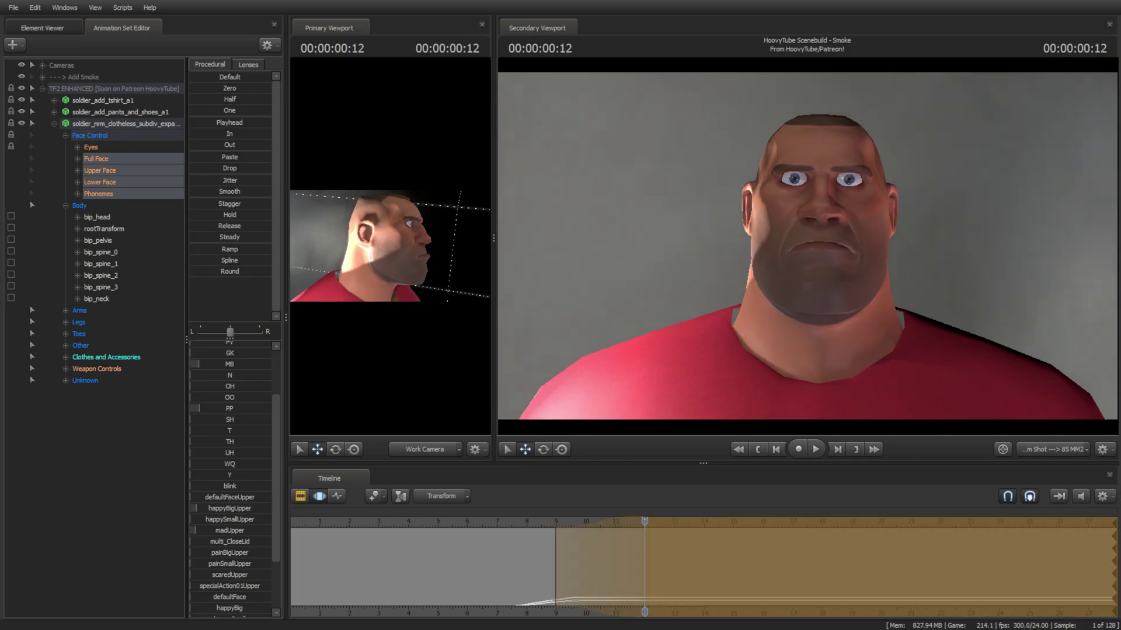
scroll(224, 397, "up", 2)
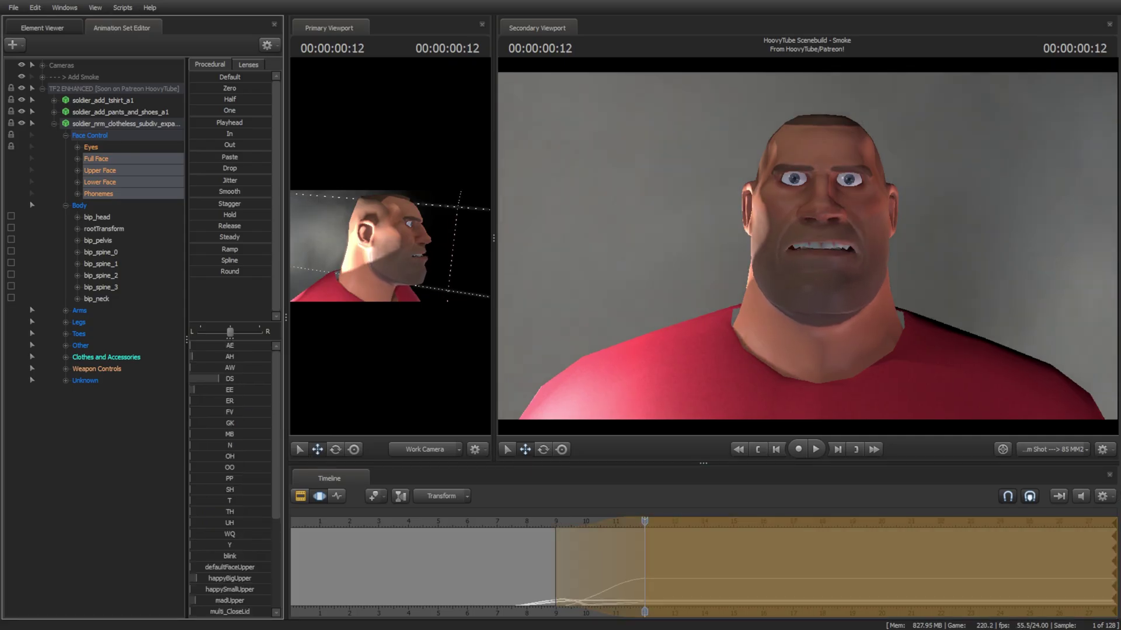
left_click(100, 170)
left_click(95, 159)
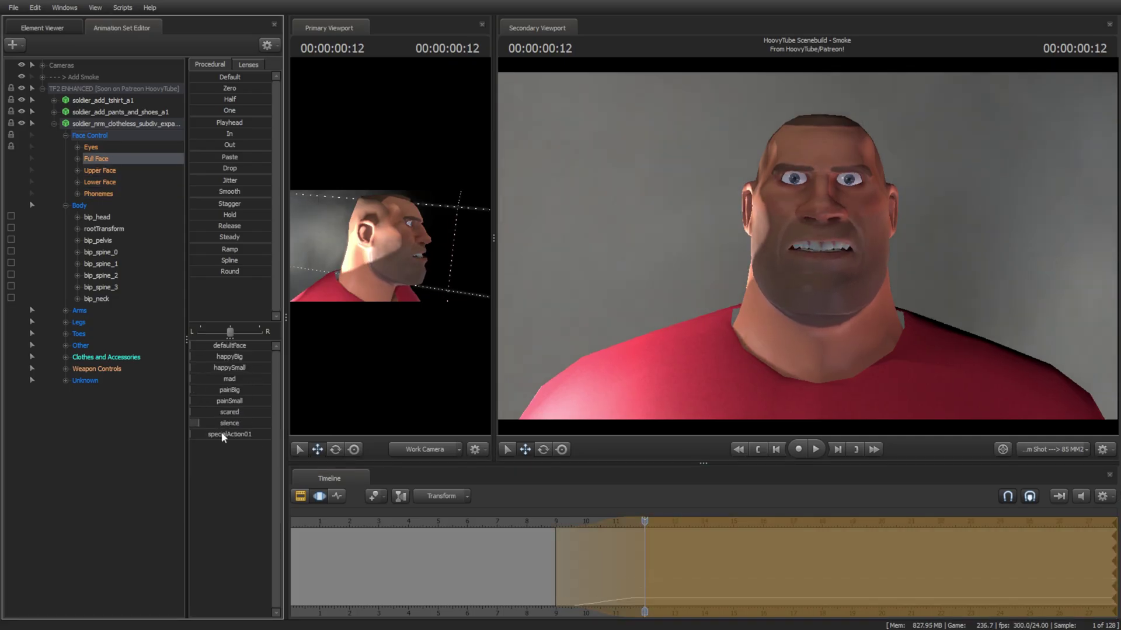
Expand the Unknown group and adjust the four CloseLid controls and the face groups about two frames after frame 12.
left_click(65, 381)
left_click_drag(101, 416, 100, 427)
left_click_drag(644, 520, 704, 520)
left_click_drag(99, 159, 99, 194)
left_click_drag(203, 357, 246, 357)
left_click(100, 170)
Advance the time selection in two-frame steps, adjusting the face groups from Upper Face to Phonemes, and play the result.
left_click_drag(704, 520, 763, 520)
left_click_drag(100, 170, 99, 194)
left_click_drag(763, 520, 822, 520)
scroll(580, 517, "down", 5)
key("space")
Adjust the Full Face and CloseLid controls further along the timeline, including a slight painSmall expression.
left_click(96, 159)
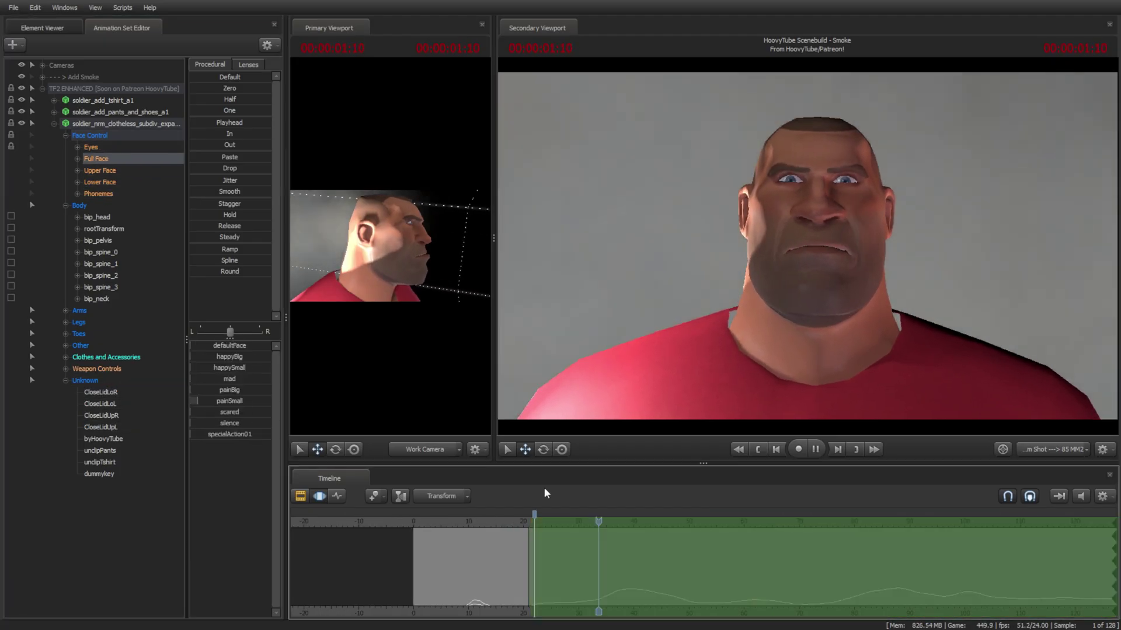
key("space")
left_click_drag(100, 393, 101, 427)
left_click_drag(193, 379, 210, 380)
left_click_drag(625, 520, 740, 520)
Shape the Lower Face, Phonemes and CloseLid controls over successive time selections, starting with frames 27 to 33 with falloffs on both sides.
left_click(126, 123)
scroll(602, 548, "up", 5)
left_click_drag(100, 182, 100, 194)
scroll(463, 514, "down", 3)
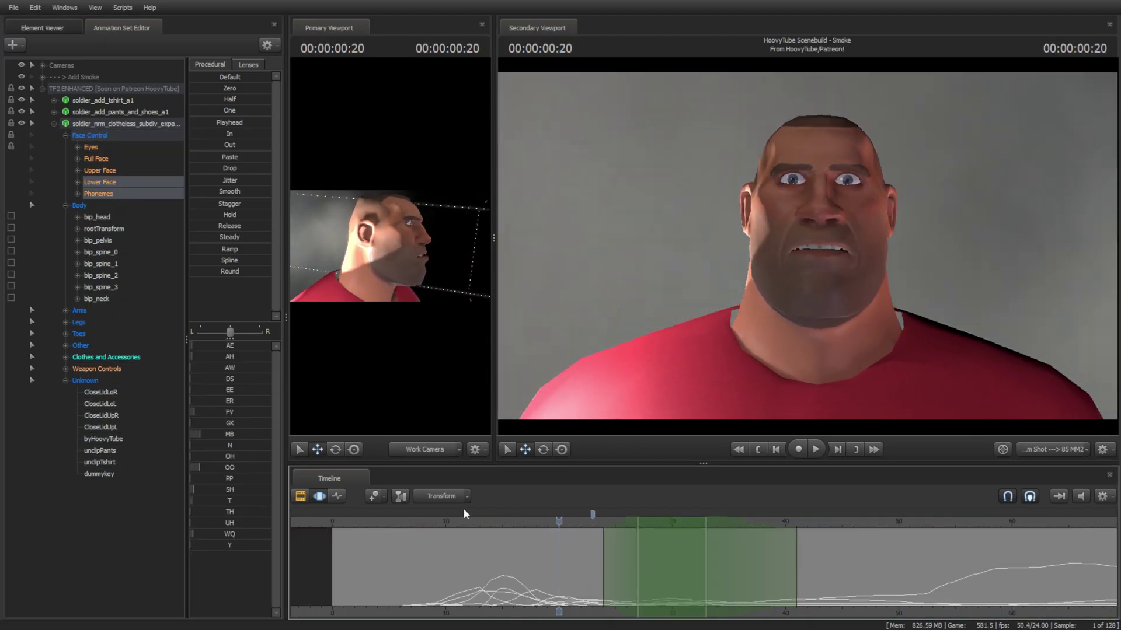
left_click_drag(100, 392, 100, 428)
left_click_drag(446, 542, 704, 520, "shift")
left_click(98, 193)
scroll(572, 514, "down", 4)
Apply Smooth to the Face Control and CloseLid controls within a falloff time selection around frame 10.
left_click_drag(101, 392, 100, 427)
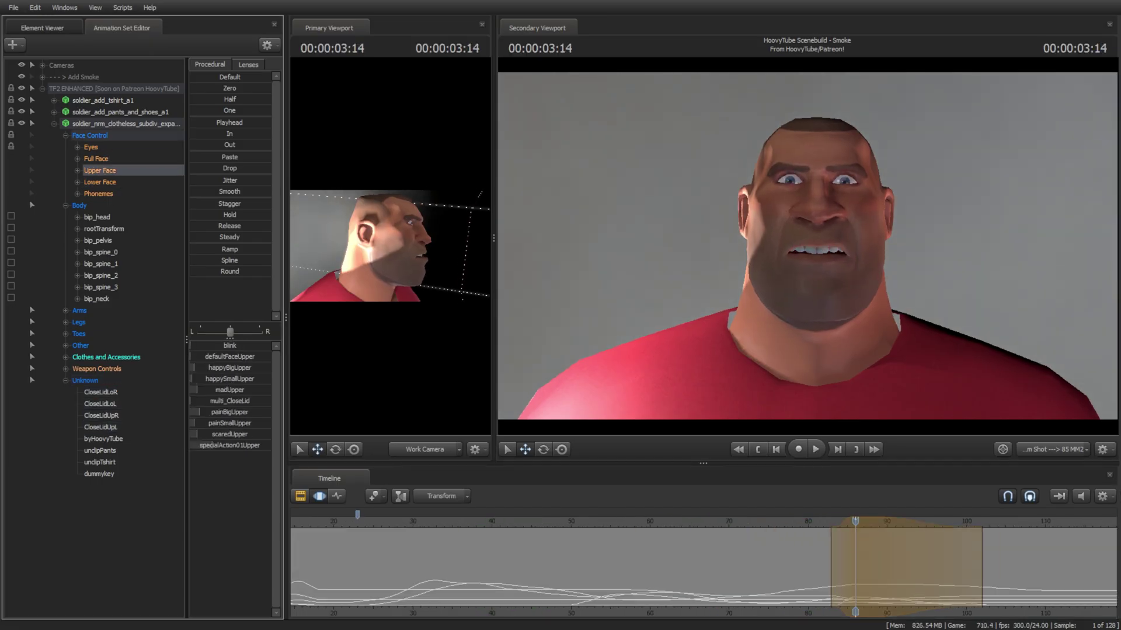
left_click_drag(229, 191, 233, 192)
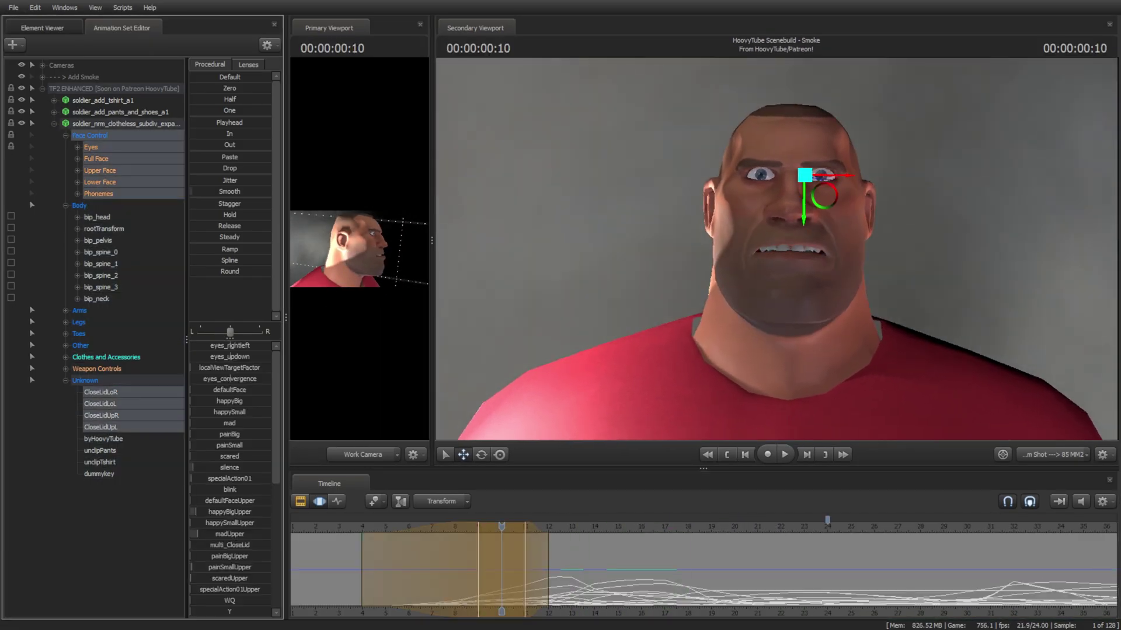
left_click(451, 246)
Play and scrub through the facial animation to review the mouth and eyelid movement.
key("space")
scroll(642, 537, "down", 3)
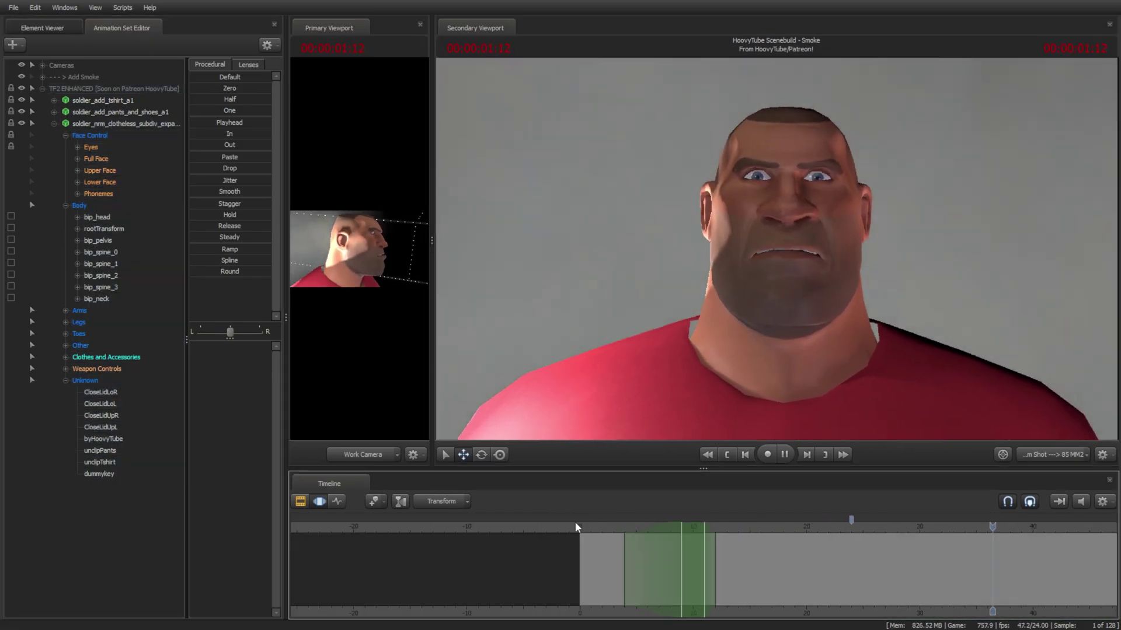
left_click_drag(578, 528, 605, 528)
key("space")
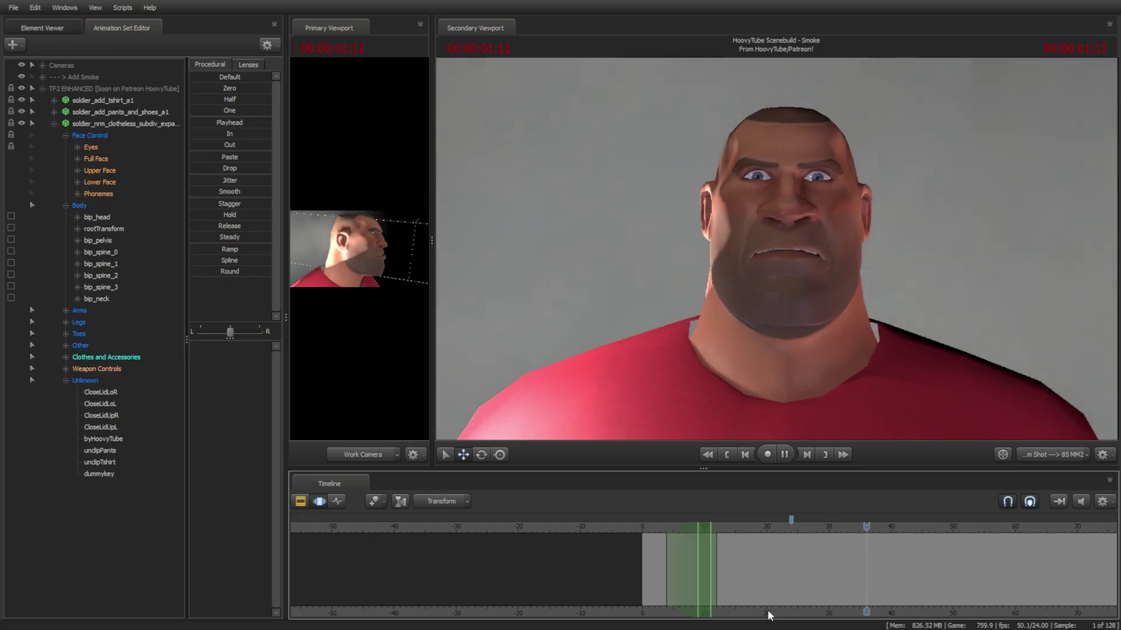
scroll(582, 594, "down", 3)
scroll(581, 594, "down", 2)
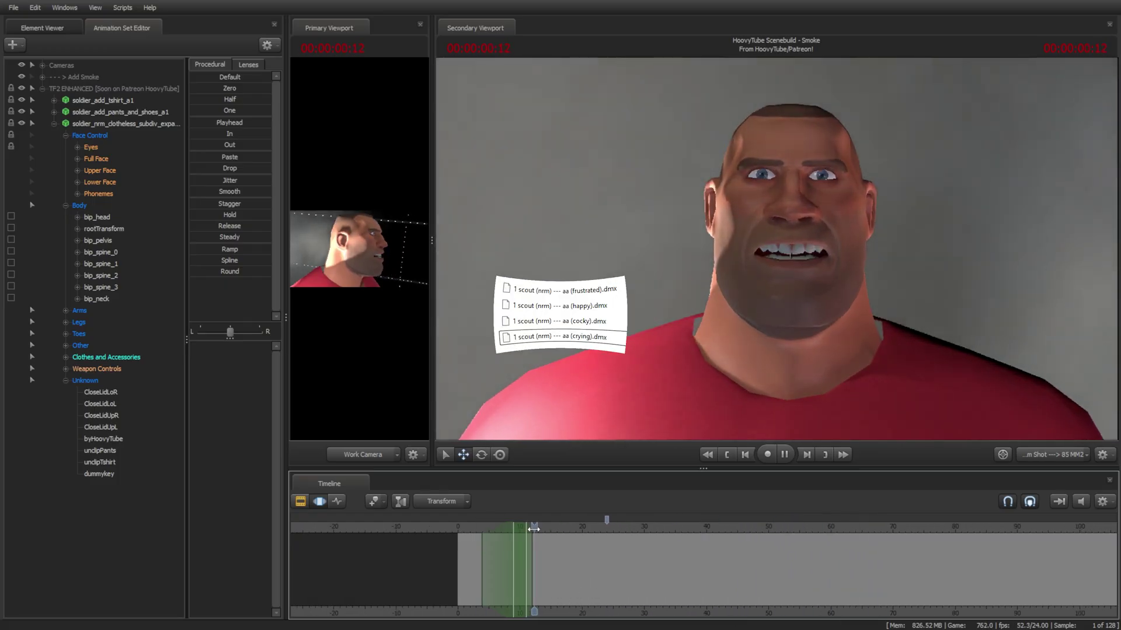
key("space")
Select all time in the Motion Editor and return the playhead to frame 0.
right_click(660, 575)
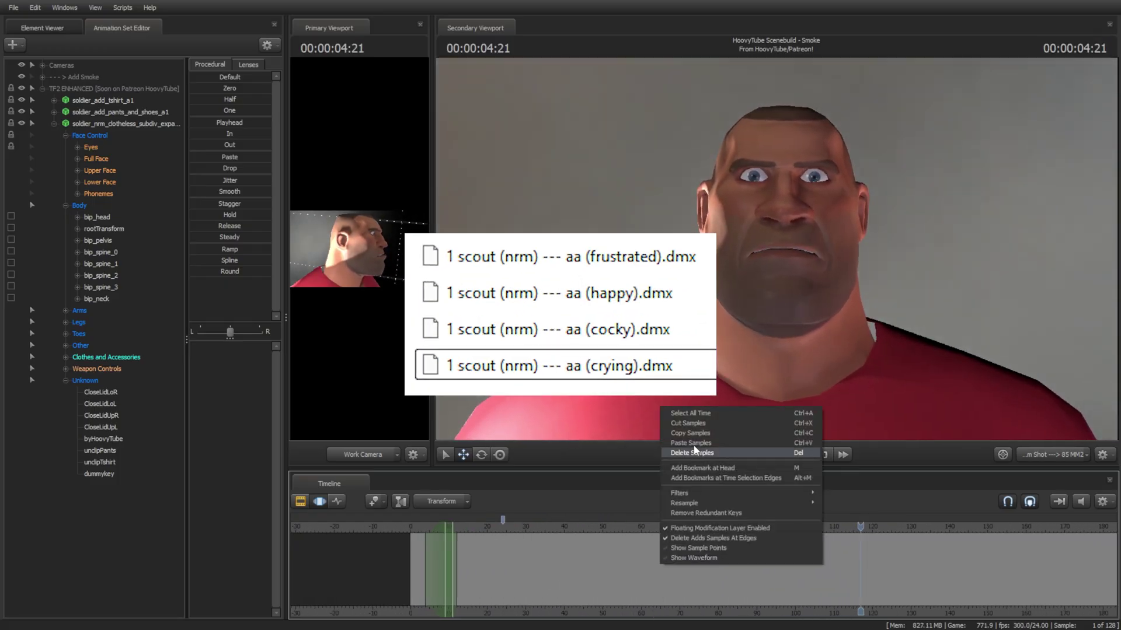
left_click(660, 485)
left_click_drag(450, 519, 411, 520)
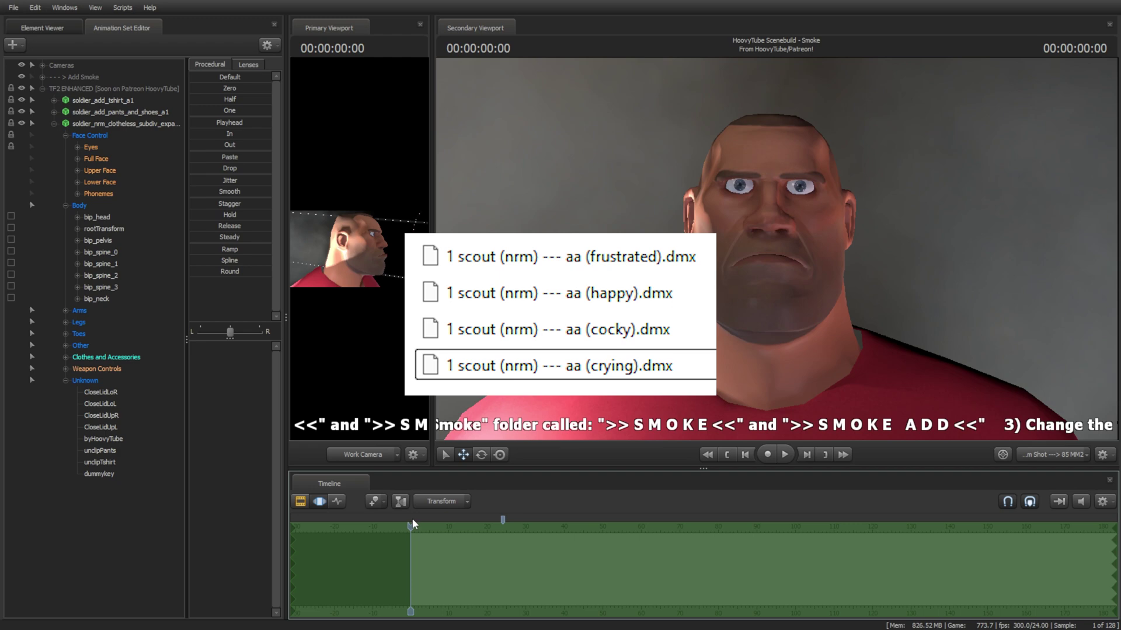
Switch to the Clip Editor, collapse the soldier_nrm_clotheless_subdiv animation set and unlock it.
left_click(297, 503)
left_click(54, 124)
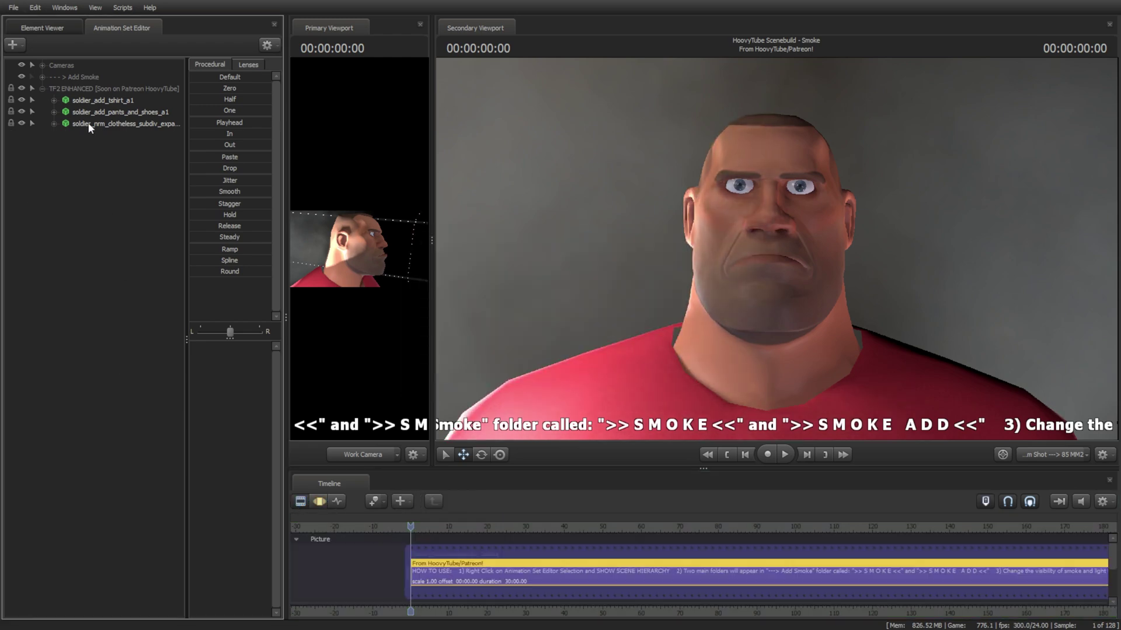
right_click(99, 124)
left_click(129, 255)
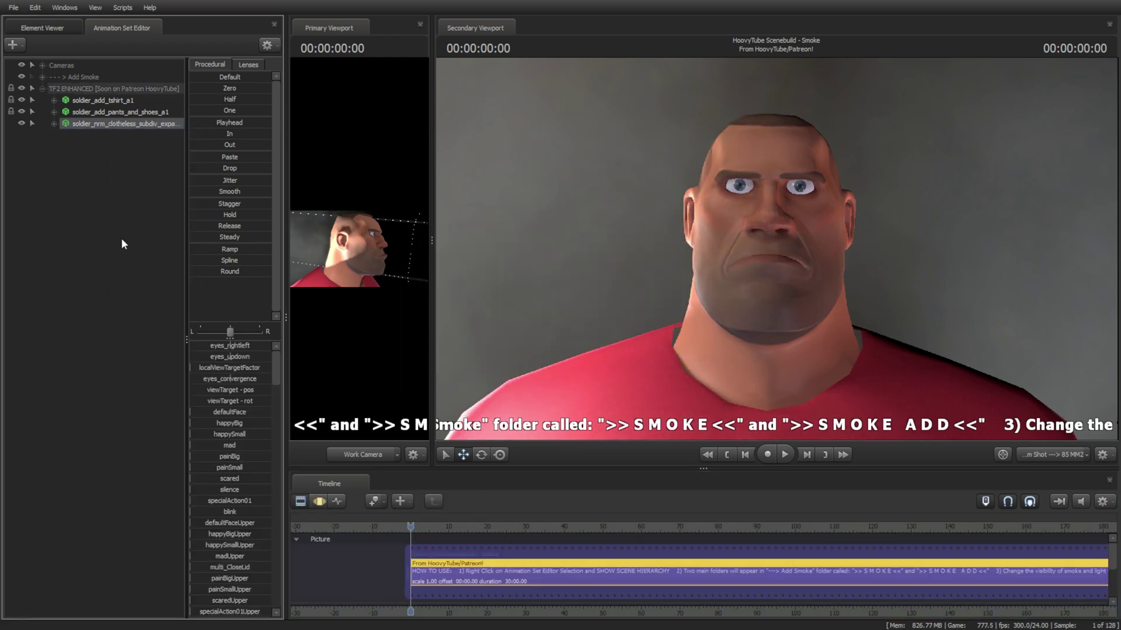
Export the soldier's animation untrimmed to the 2 Soldier (Player) folder as "2 soldier (nrm) --- _aa (generic)".
right_click(110, 125)
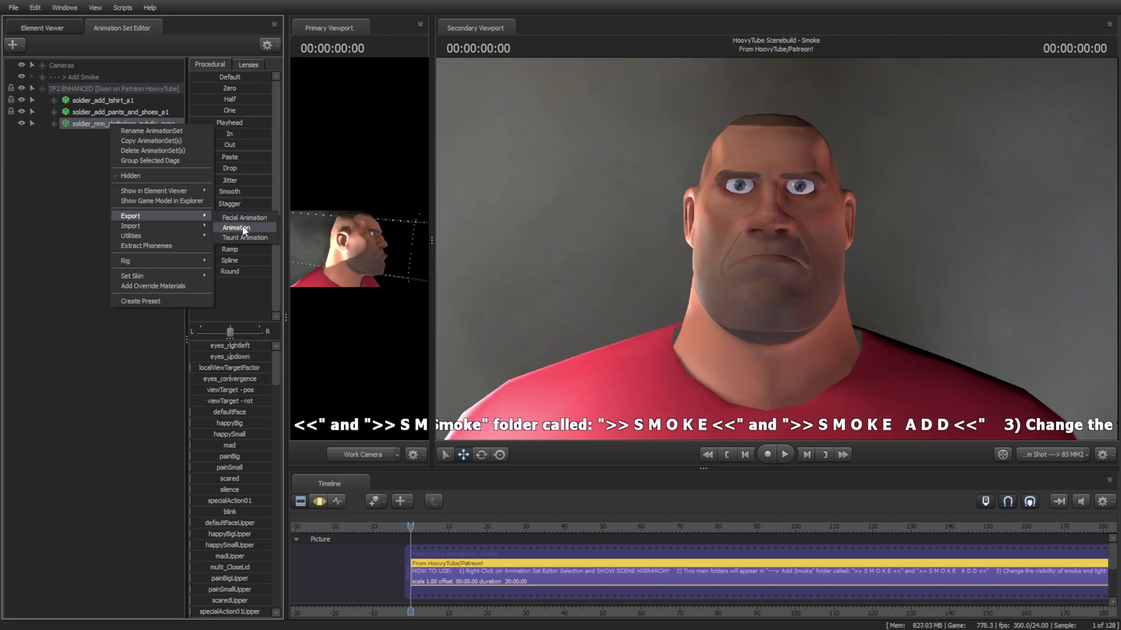
left_click(239, 227)
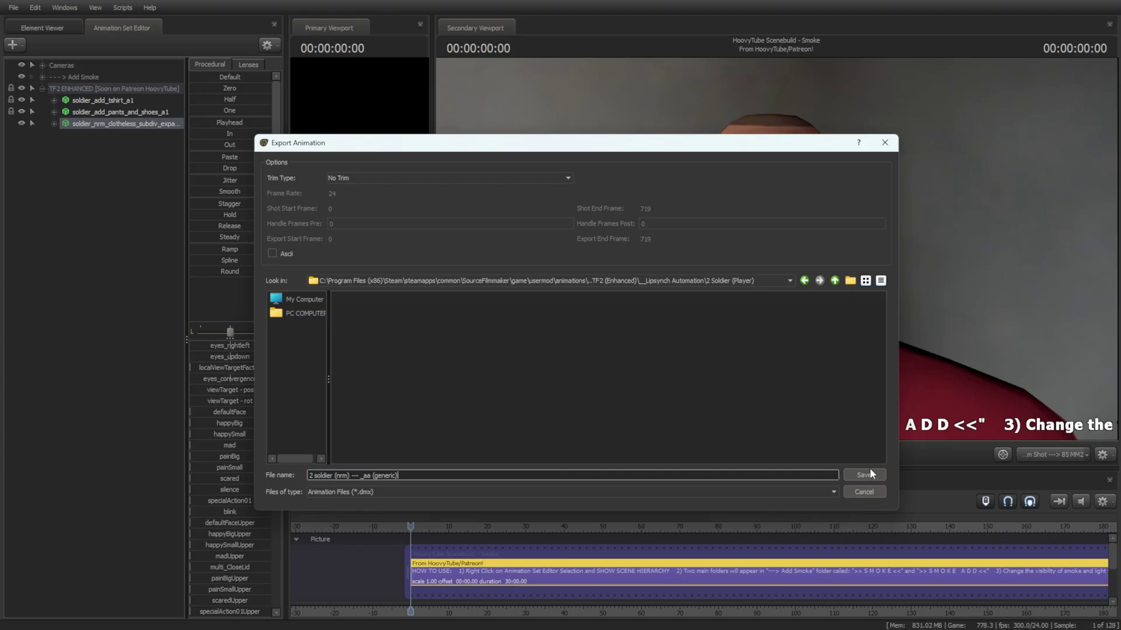
left_click(873, 473)
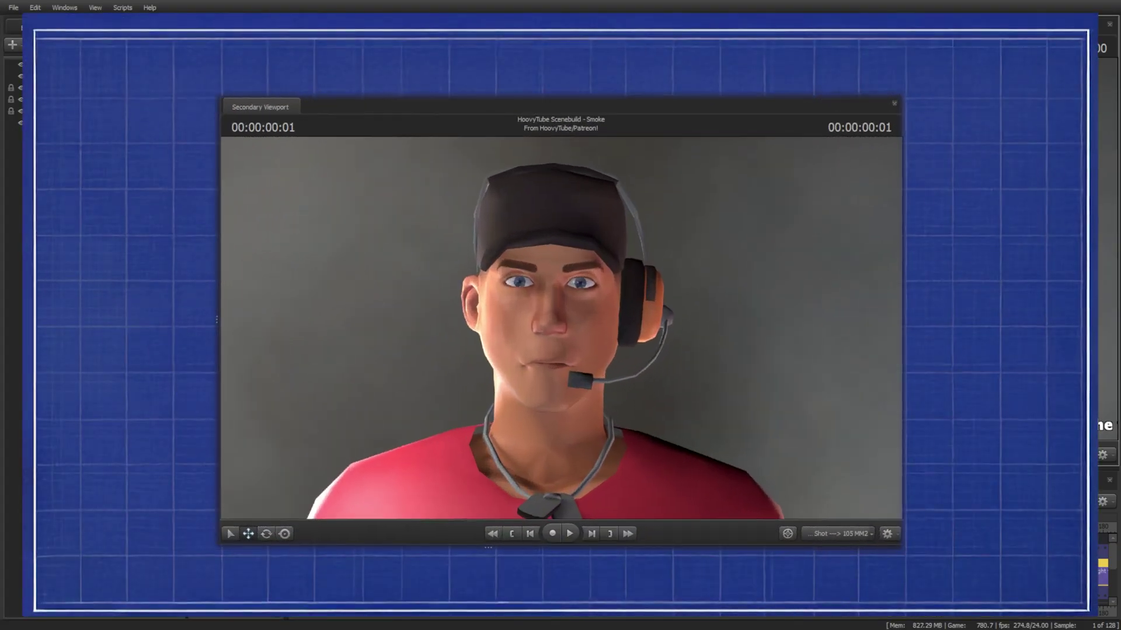
key("space")
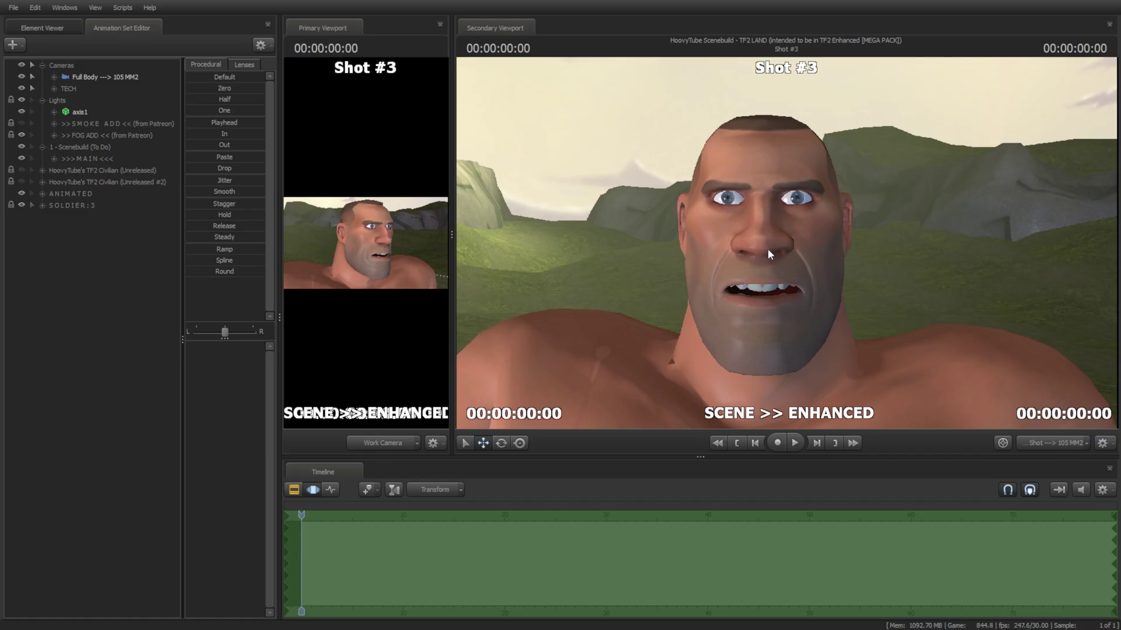
Under SOLDIER:3, expand soldier_nrm_clotheless_subdiv2 and select Full Face, Upper Face, Lower Face, Phonemes and the four CloseLid controls.
left_click(763, 261)
left_click(42, 205)
left_click(54, 216)
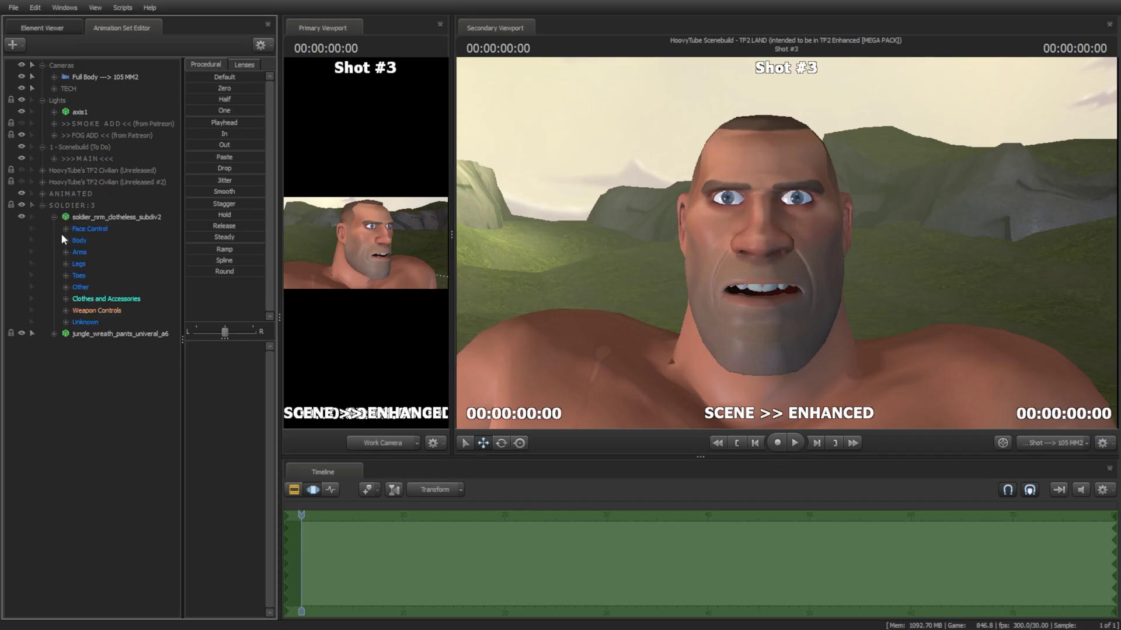
left_click(66, 228)
left_click(99, 252)
left_click(102, 287, "shift")
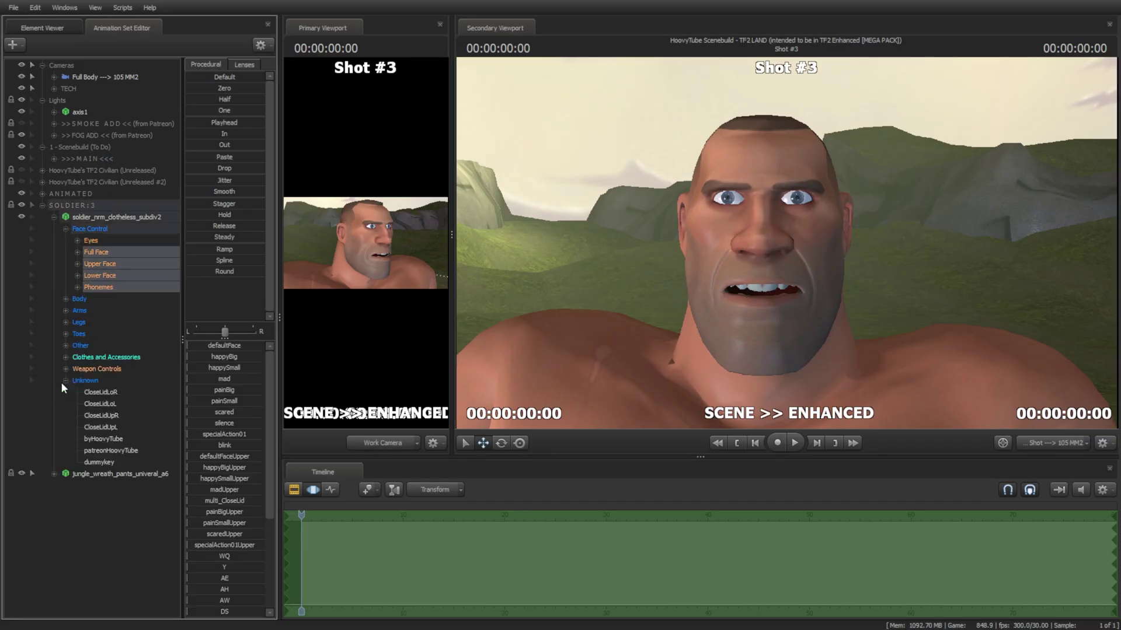
left_click_drag(102, 392, 105, 428, "ctrl")
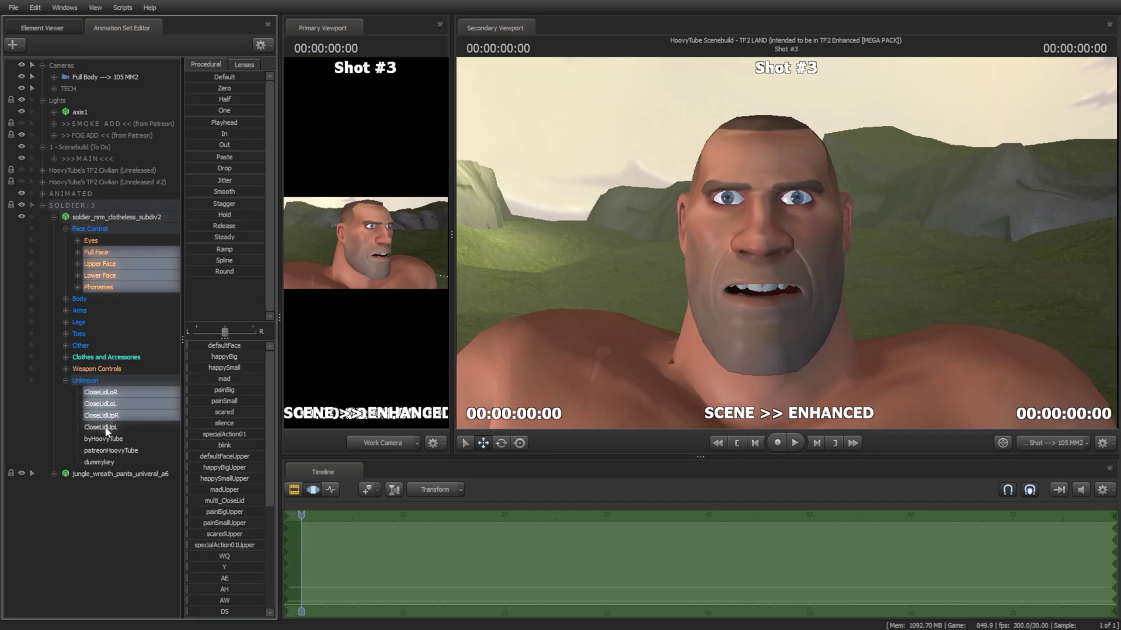
Import "2 soldier (nrm) --- _aa (generic).dmx" onto the selected face and eyelid controls, accepting the listed channels.
right_click(101, 260)
left_click(135, 300)
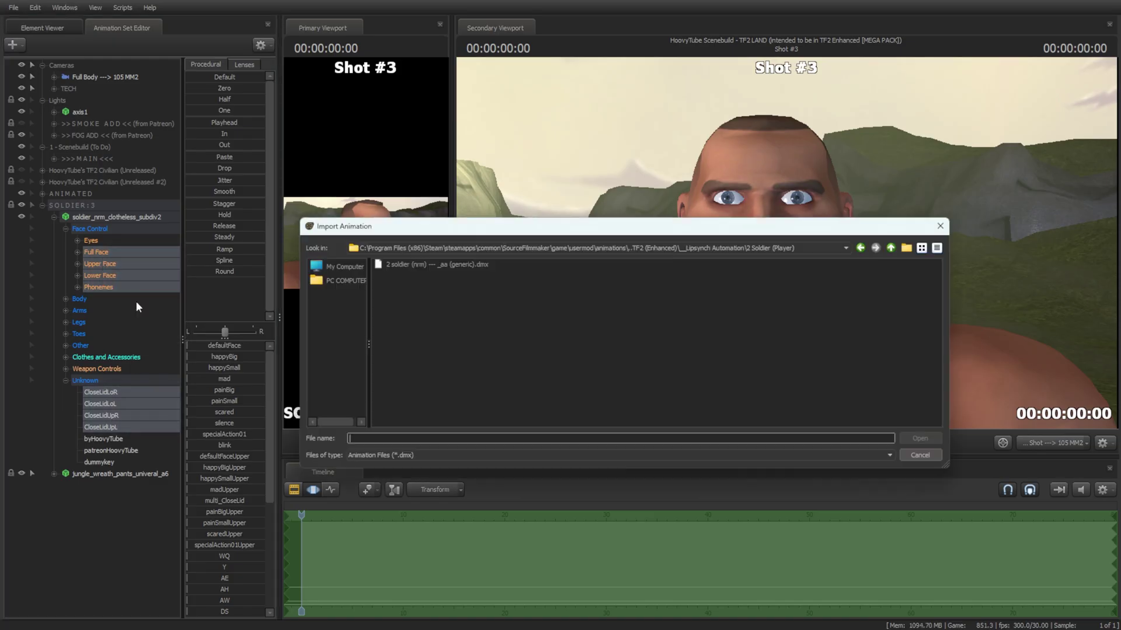
left_click(441, 264)
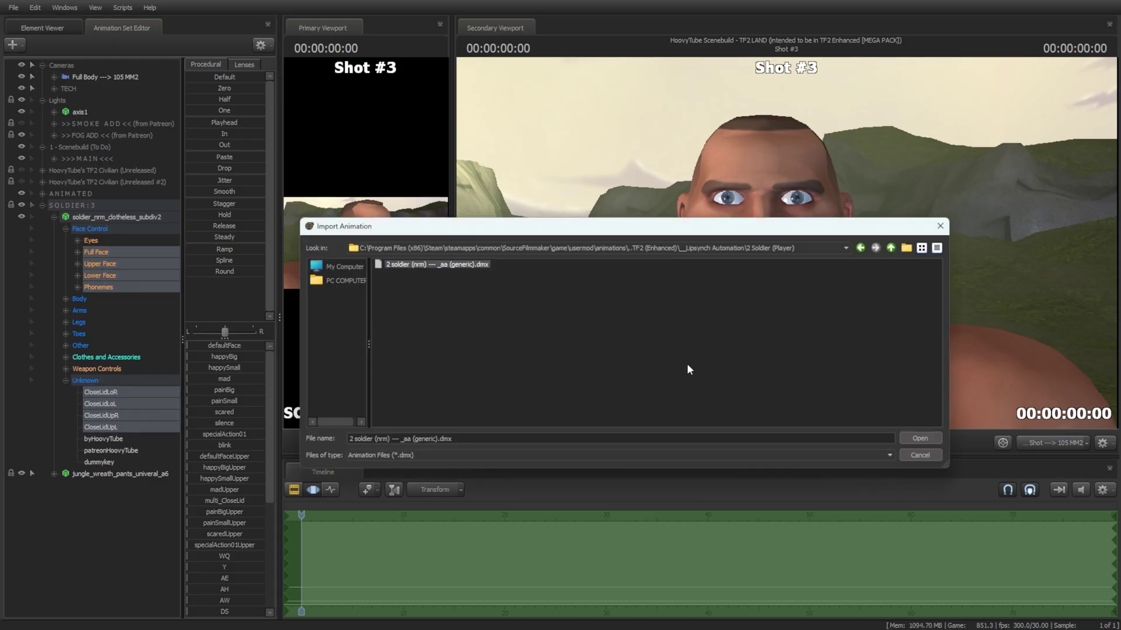
left_click(919, 438)
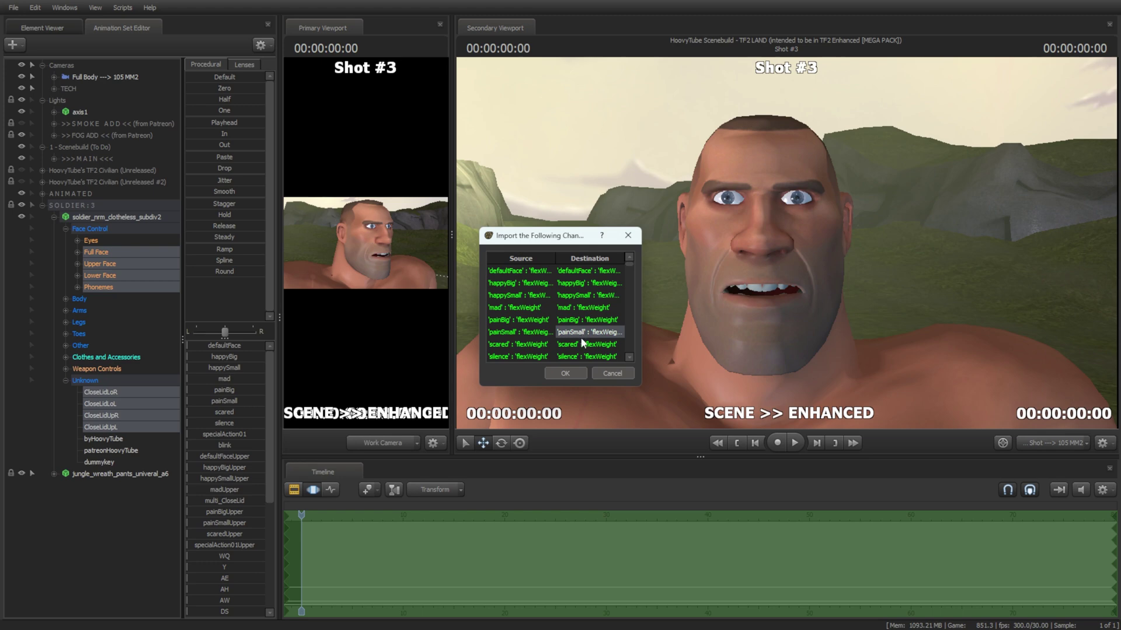
left_click(563, 373)
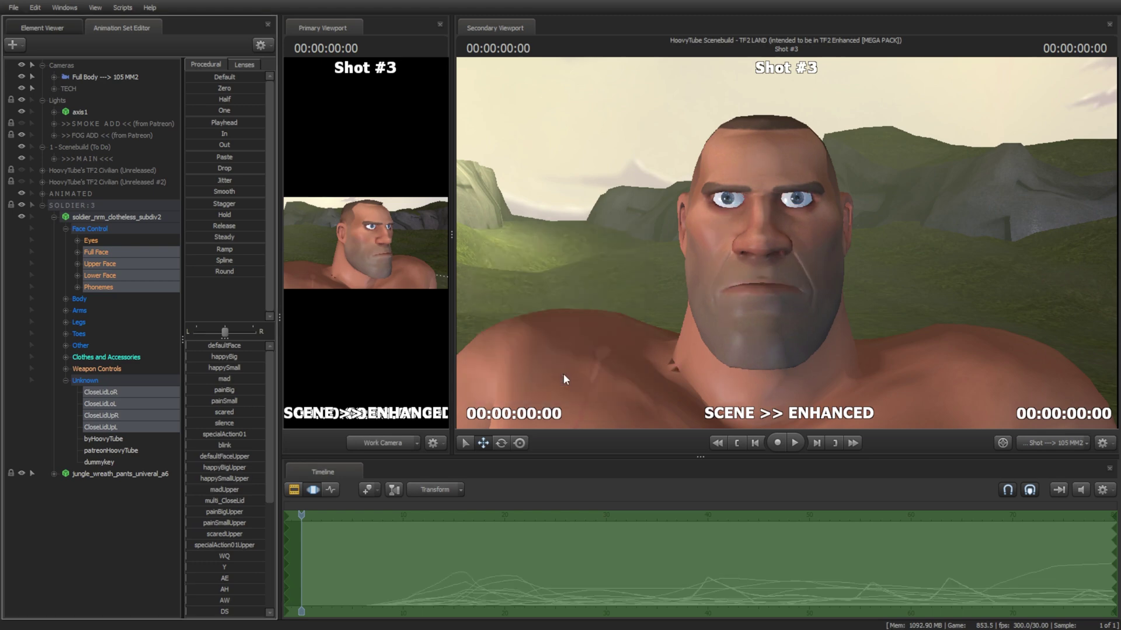
Start the time selection at about frame 12, keeping it open-ended, and copy the samples of the selected face and eyelid controls.
left_click(301, 611)
scroll(631, 572, "down", 2)
left_click_drag(401, 514, 507, 516)
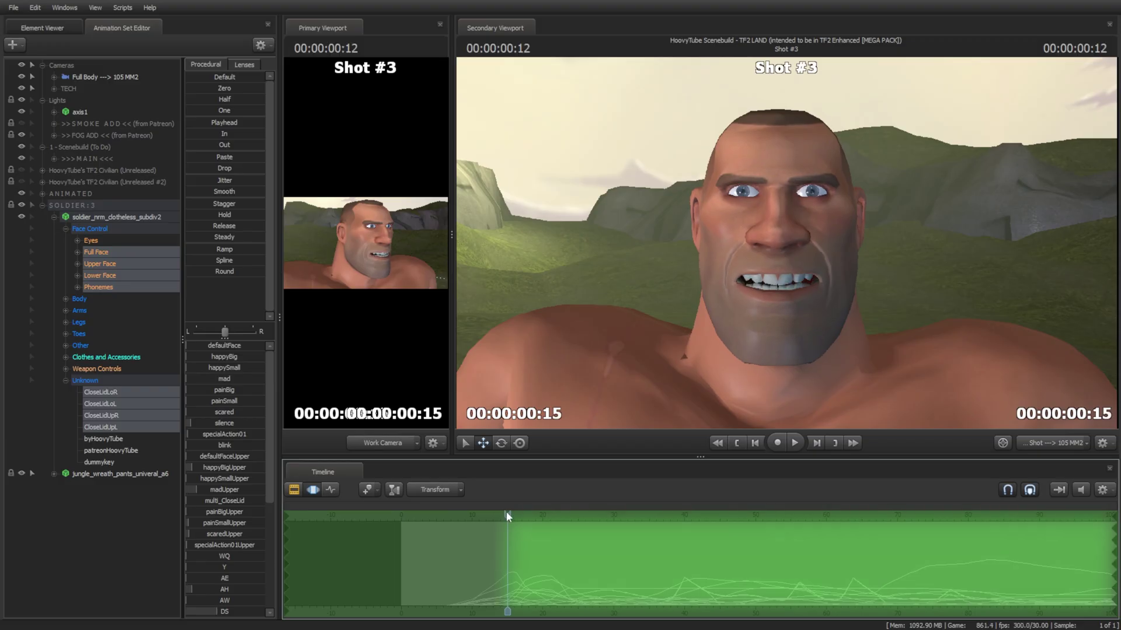
scroll(508, 547, "up", 6)
left_click_drag(291, 529, 364, 541)
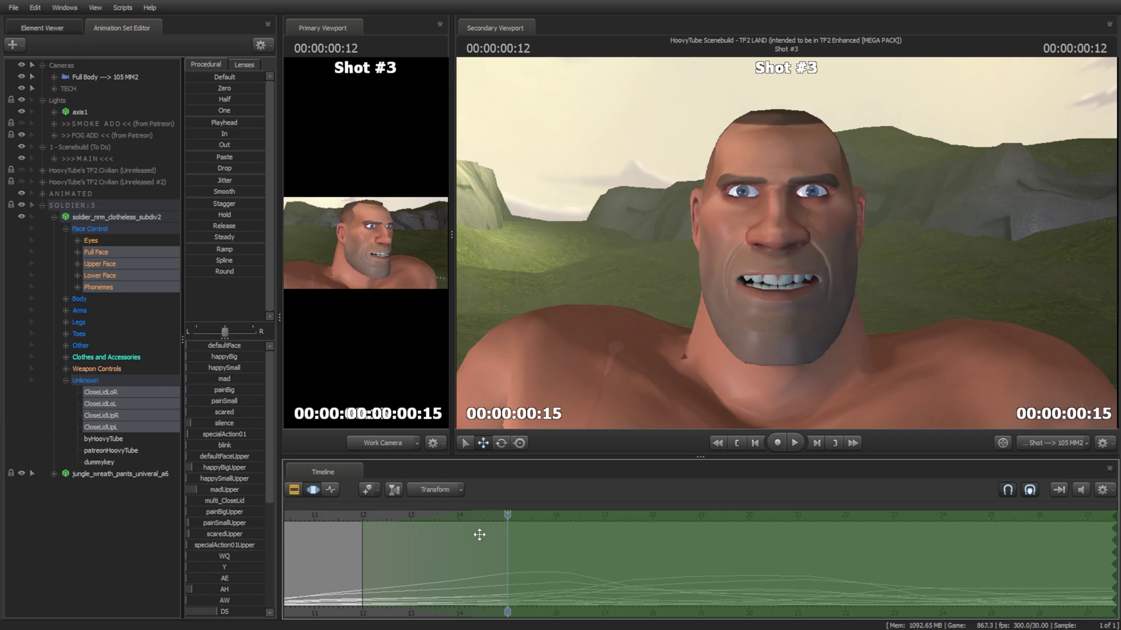
right_click(492, 542)
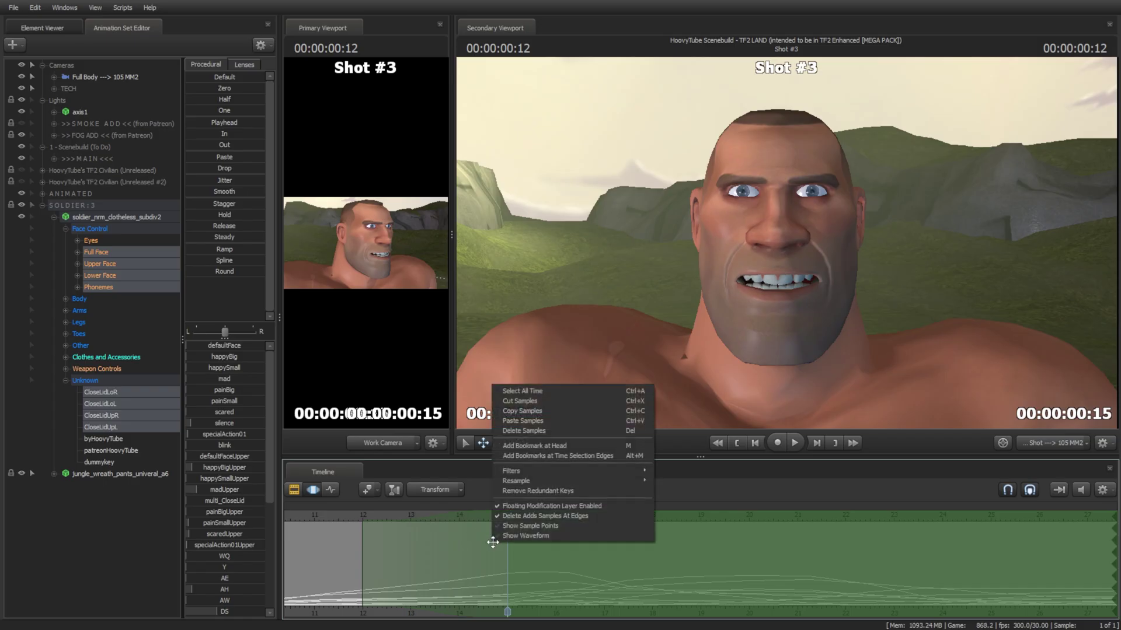
left_click(522, 412)
scroll(542, 511, "down", 5)
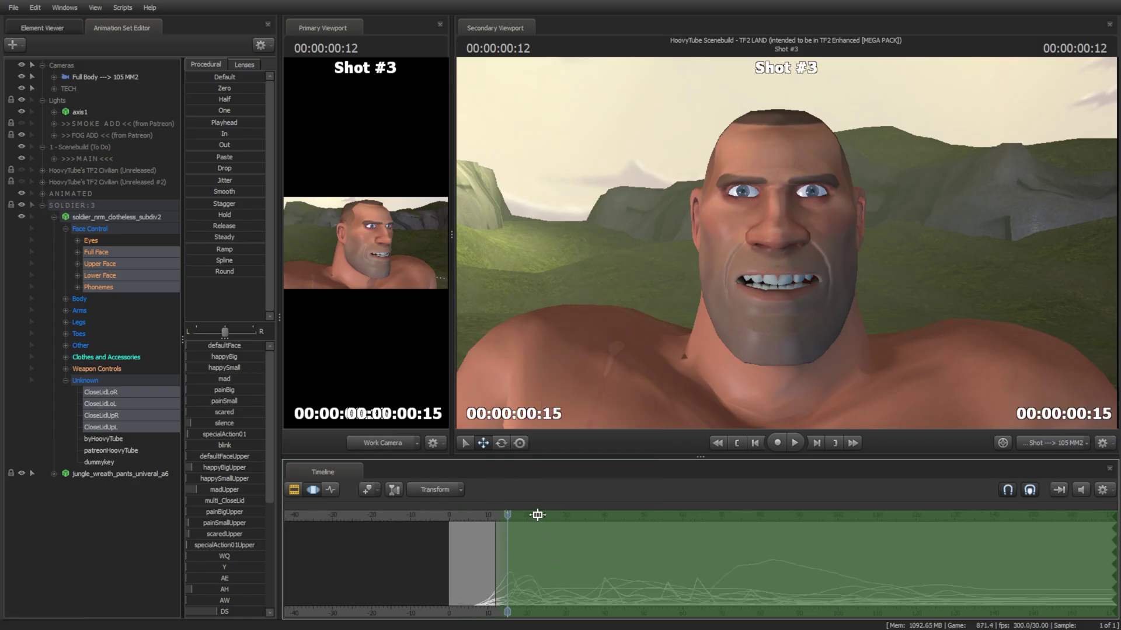
Paste the copied facial samples ahead of the shot, from about frame -39, and play the animation from frame 0.
left_click_drag(537, 515, 371, 516)
mouse_move(463, 517)
left_mouse_down()
mouse_move(433, 518)
mouse_move(451, 508)
left_mouse_up()
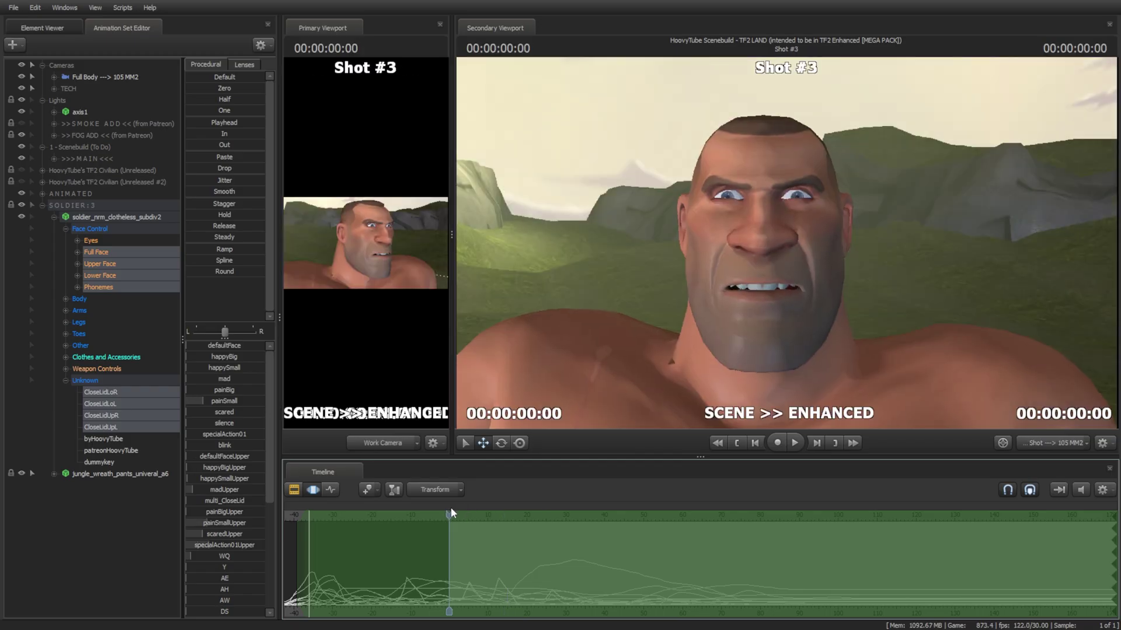
key("space")
key("space")
Paste the copied facial samples from about frame 20 onward and play back the transition.
left_click_drag(319, 516, 549, 515)
left_click(503, 510)
scroll(503, 509, "up", 5)
left_click_drag(456, 514, 620, 518)
key("ctrl+v")
key("space")
key("space")
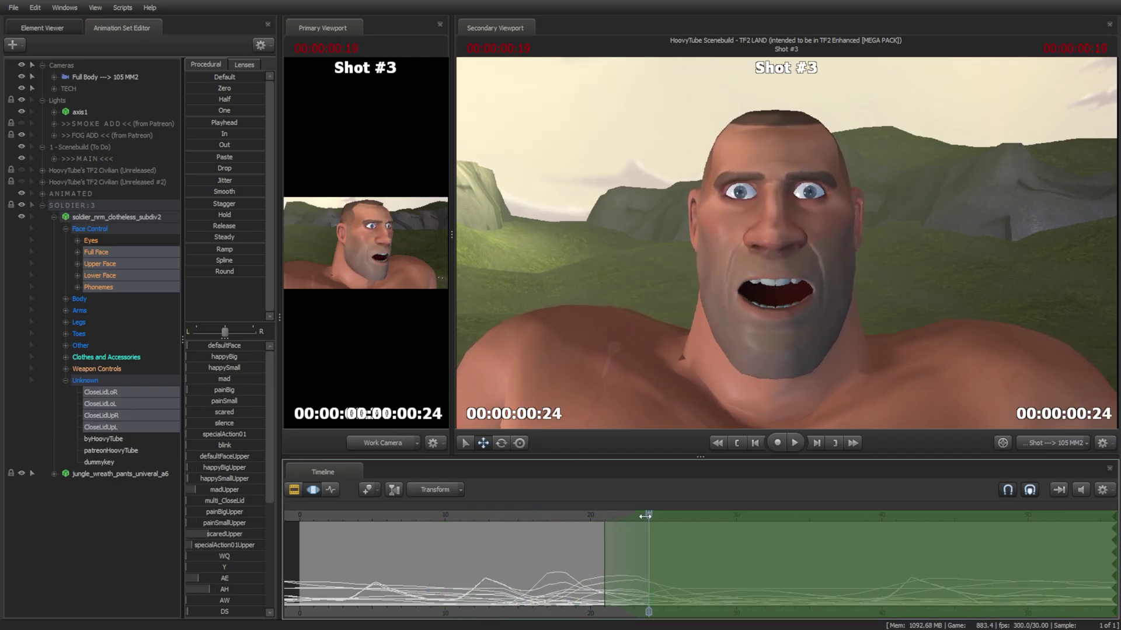
key("space")
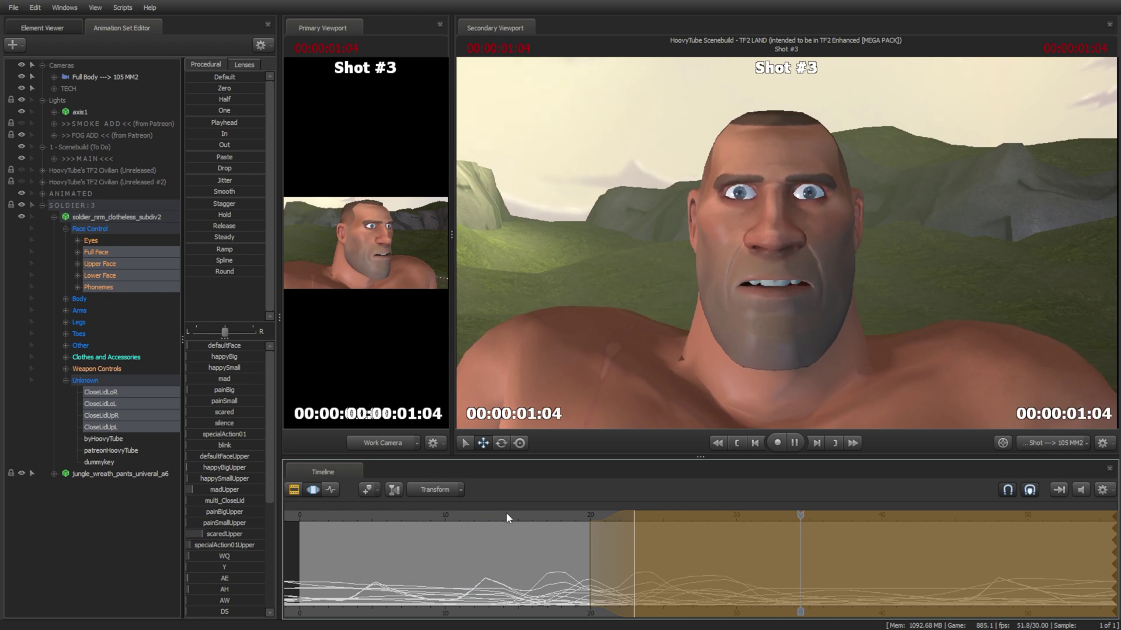
Paste the copied facial samples from about frame 33 onward and play back the new repetition.
left_click_drag(647, 514, 856, 514)
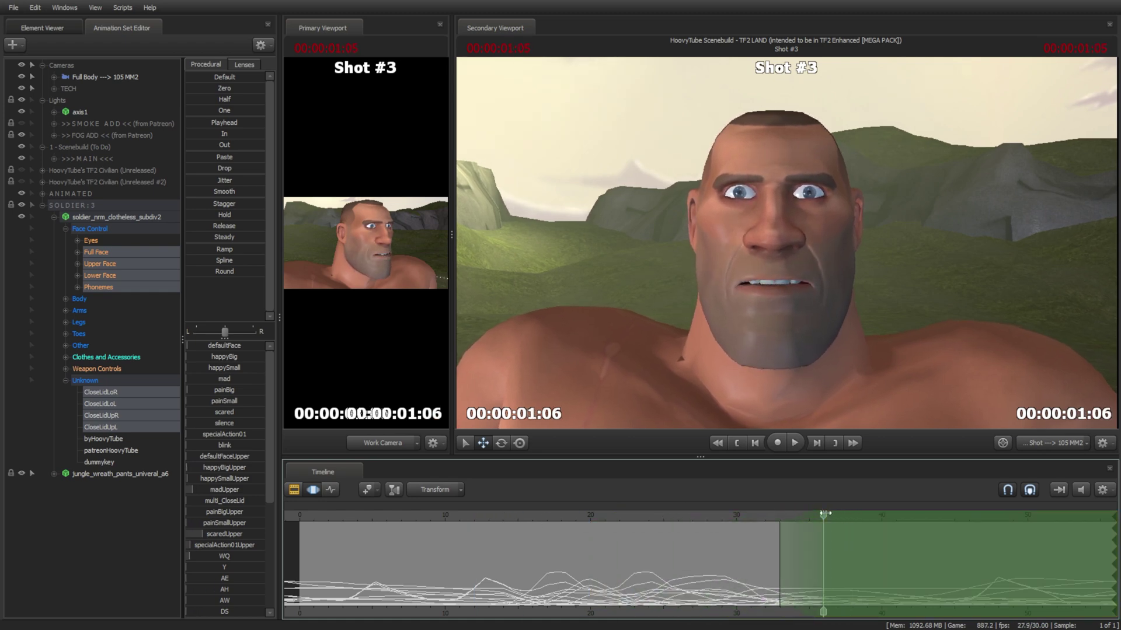
key("space")
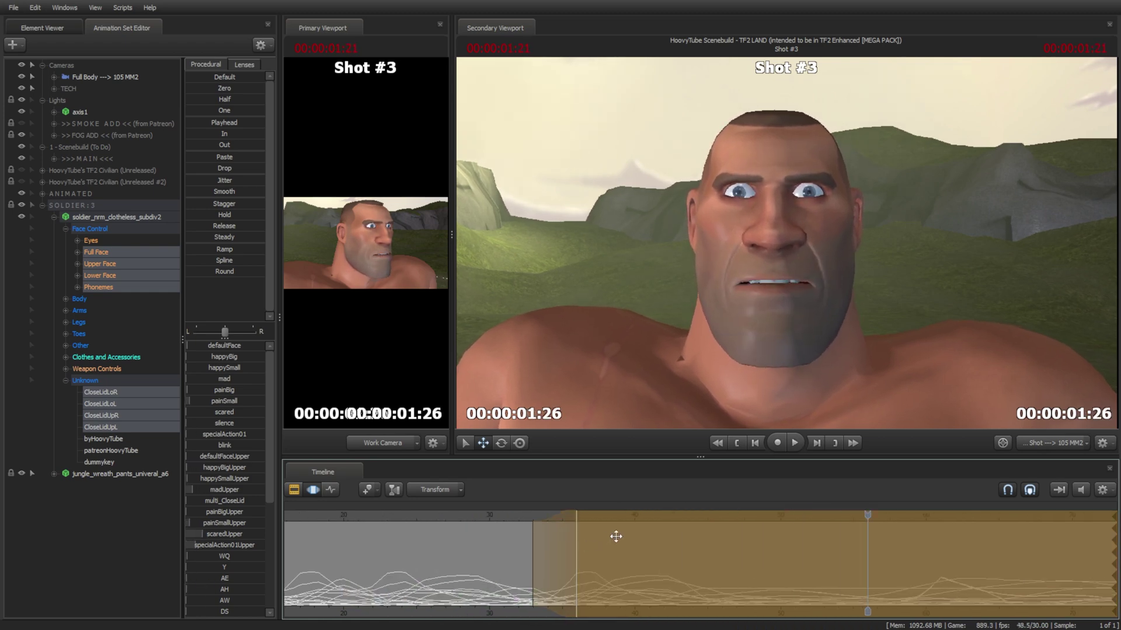
key("space")
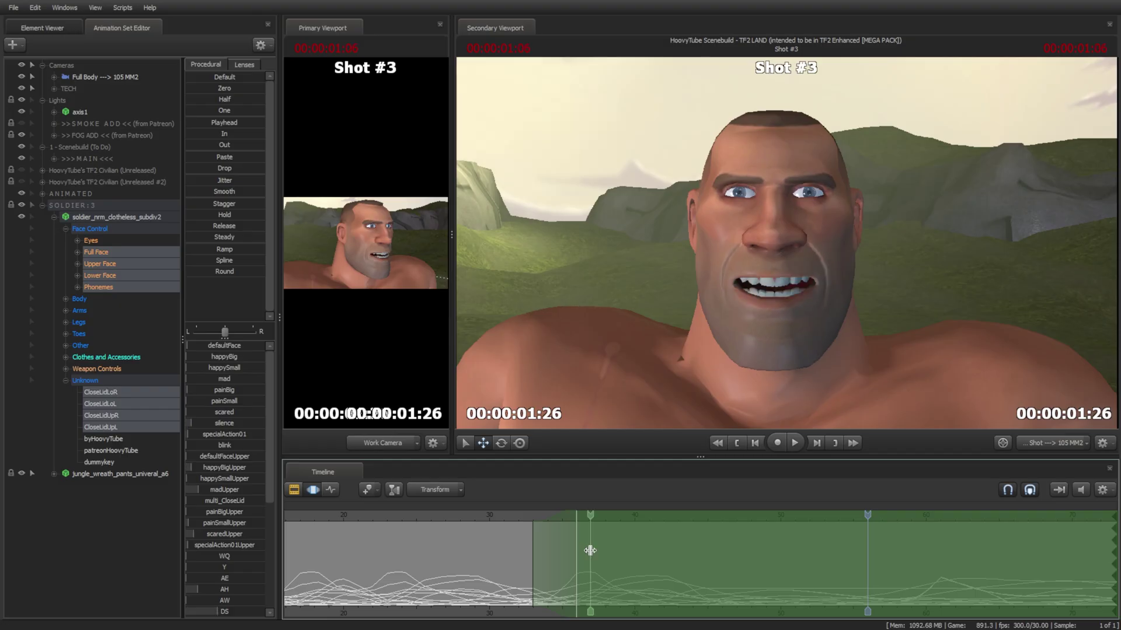
Limit the time selection to about frames 37 to 54 and play back that section.
left_click_drag(590, 550, 745, 546)
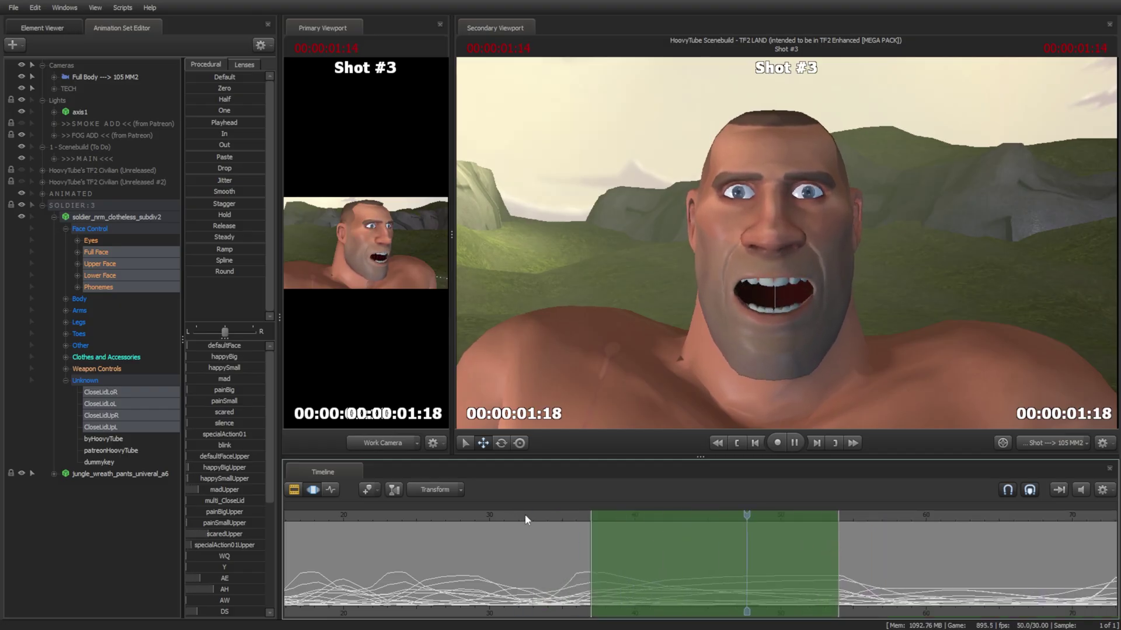
key("space")
middle_click_drag(908, 607, 823, 569)
Undo the trial pastes and restore the imported animation on the face and eyelid controls, with the time selection starting at about frame 57.
key("ctrl+z")
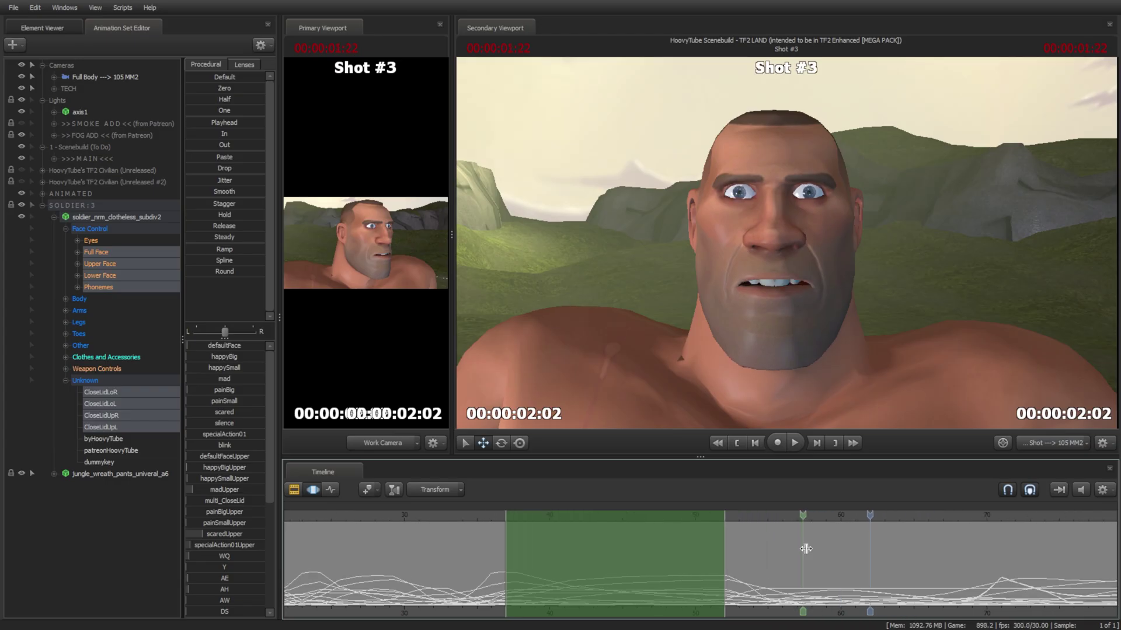
left_click_drag(805, 549, 840, 545)
middle_click_drag(841, 545, 728, 535)
scroll(677, 526, "down", 4)
right_click(156, 406)
left_click(207, 433)
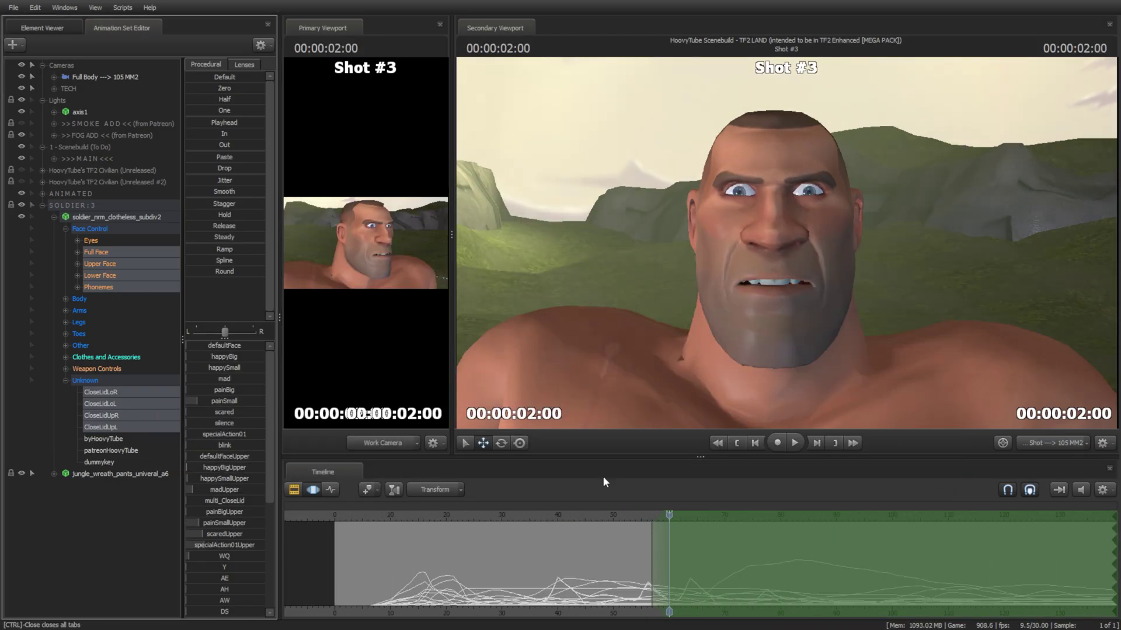
Build a talking loop by pasting the copied facial samples repeatedly along the timeline, up to about frame 359.
left_click_drag(665, 539, 418, 537)
key("ctrl+z")
key("ctrl+z")
scroll(653, 551, "up", 4)
left_click_drag(669, 515, 853, 511)
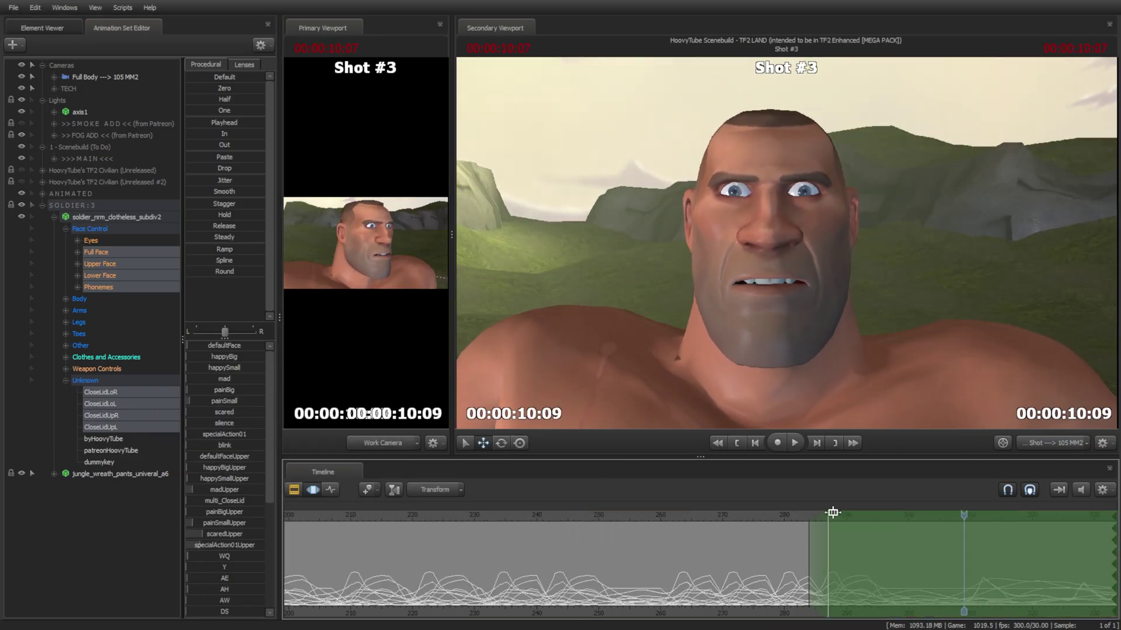
key("ctrl+v")
mouse_move(790, 514)
left_mouse_down()
mouse_move(872, 508)
mouse_move(851, 512)
left_mouse_up()
key("ctrl+v")
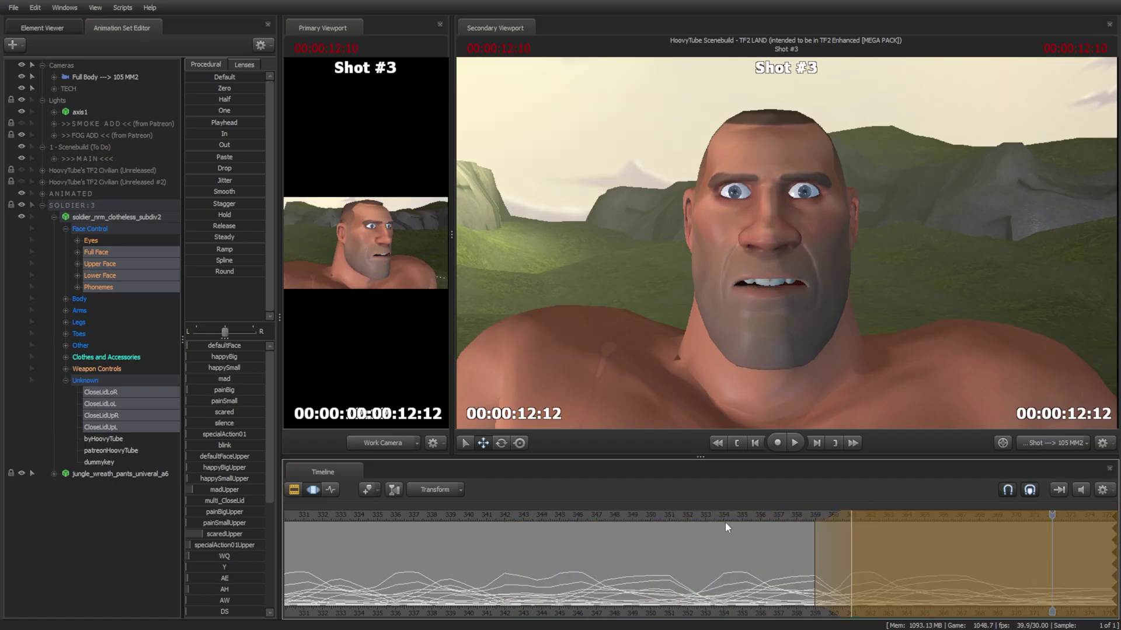
Continue the talking loop with further pastes of the copied samples, starting repetitions up to about frame 373.
left_click_drag(1052, 515, 777, 516)
middle_click_drag(777, 519, 555, 518)
left_click_drag(593, 515, 720, 514)
key("ctrl+v")
middle_click_drag(623, 610, 501, 607)
left_click_drag(598, 514, 781, 507)
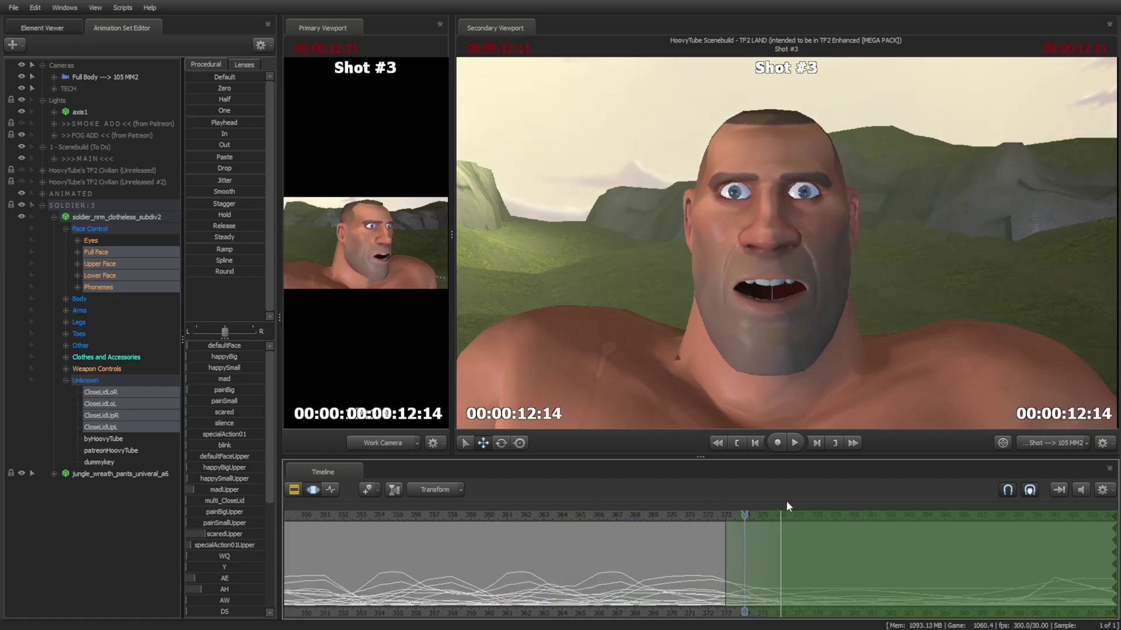
key("ctrl+v")
Extend the talking loop toward the end of the shot by pasting the copied samples at about frame 394.
middle_click_drag(781, 610, 617, 610)
left_click_drag(617, 515, 871, 515)
key("ctrl+v")
key("ctrl+v")
scroll(580, 611, "down", 3)
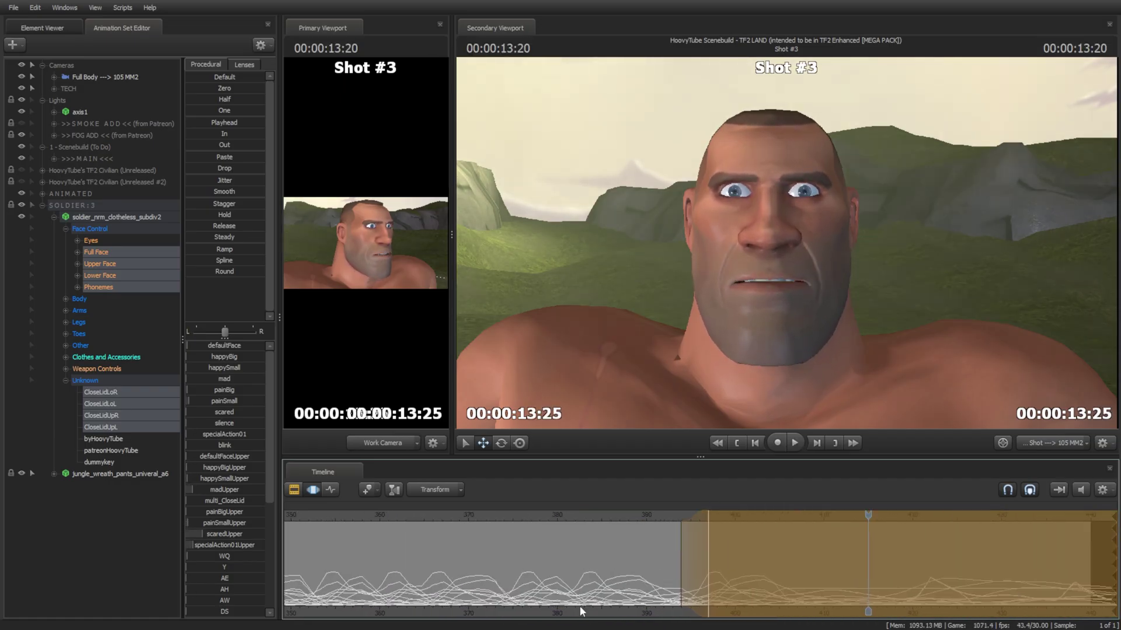
Play back the end of the talking loop and examine the repeated facial samples across the timeline.
scroll(580, 612, "down", 3)
key("space")
scroll(782, 513, "up", 1)
left_click(581, 509)
scroll(666, 512, "down", 3)
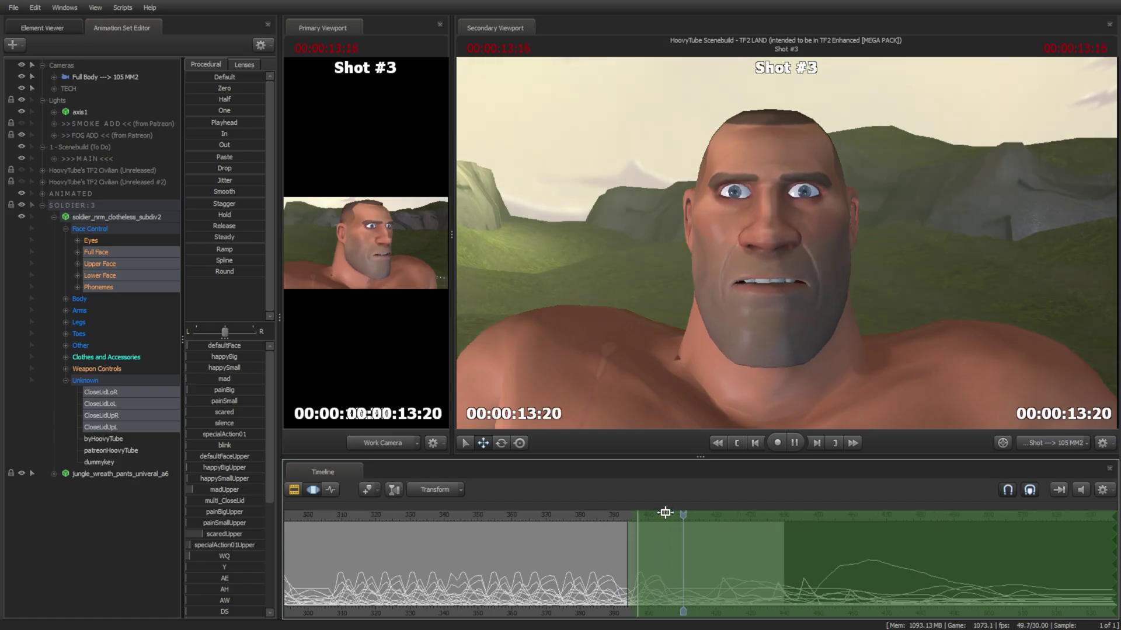
scroll(666, 513, "down", 3)
scroll(667, 513, "up", 3)
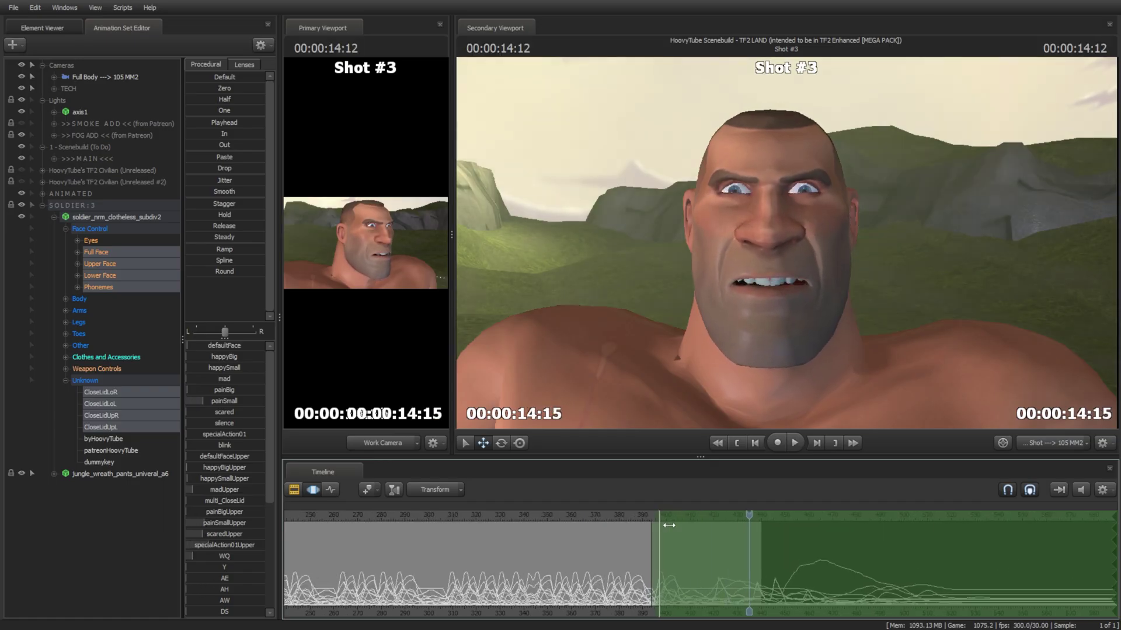
scroll(677, 572, "down", 2)
middle_click_drag(613, 612, 720, 595)
scroll(696, 593, "down", 3)
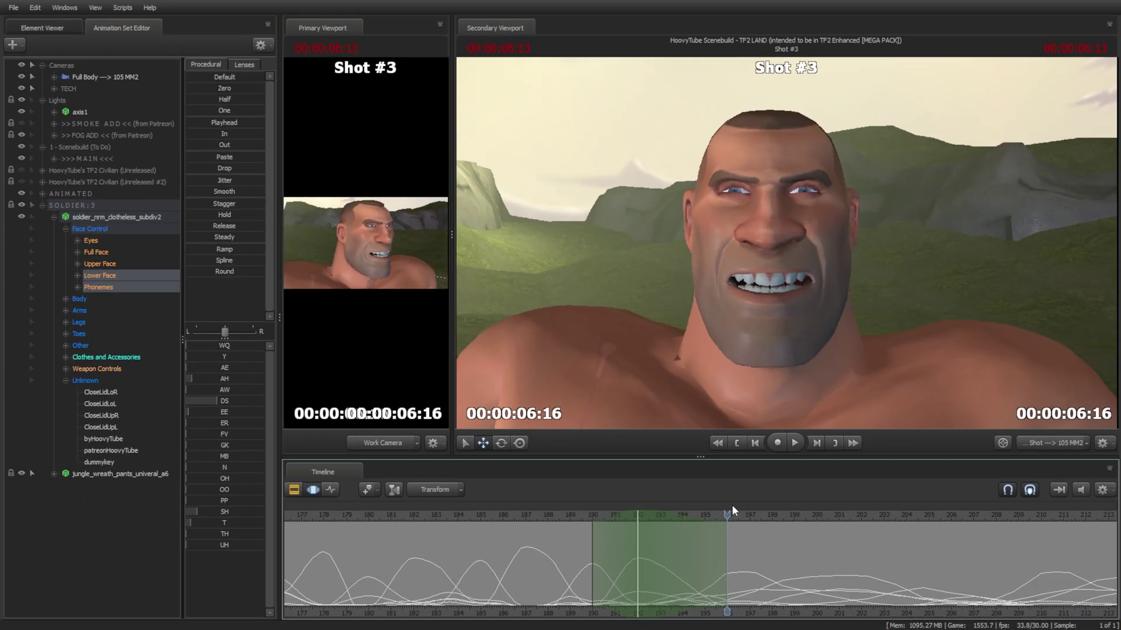
With Lower Face and Phonemes selected, reset the mouth to Default and pose PP at frame 196 and OO at frame 198.
left_click_drag(636, 513, 726, 519)
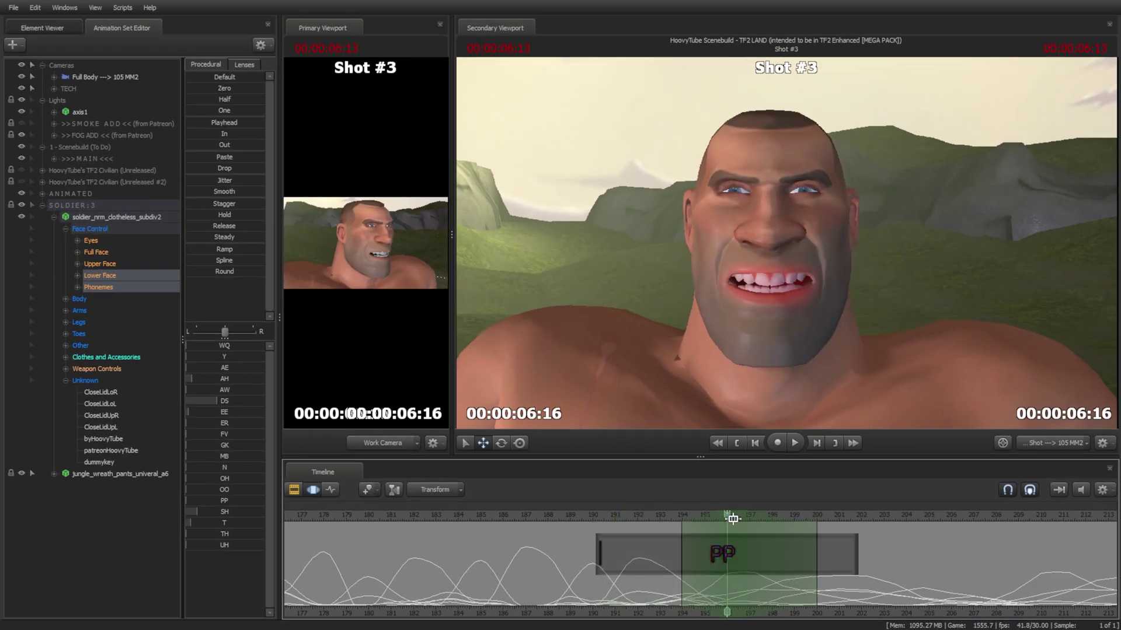
left_click_drag(216, 80, 266, 78)
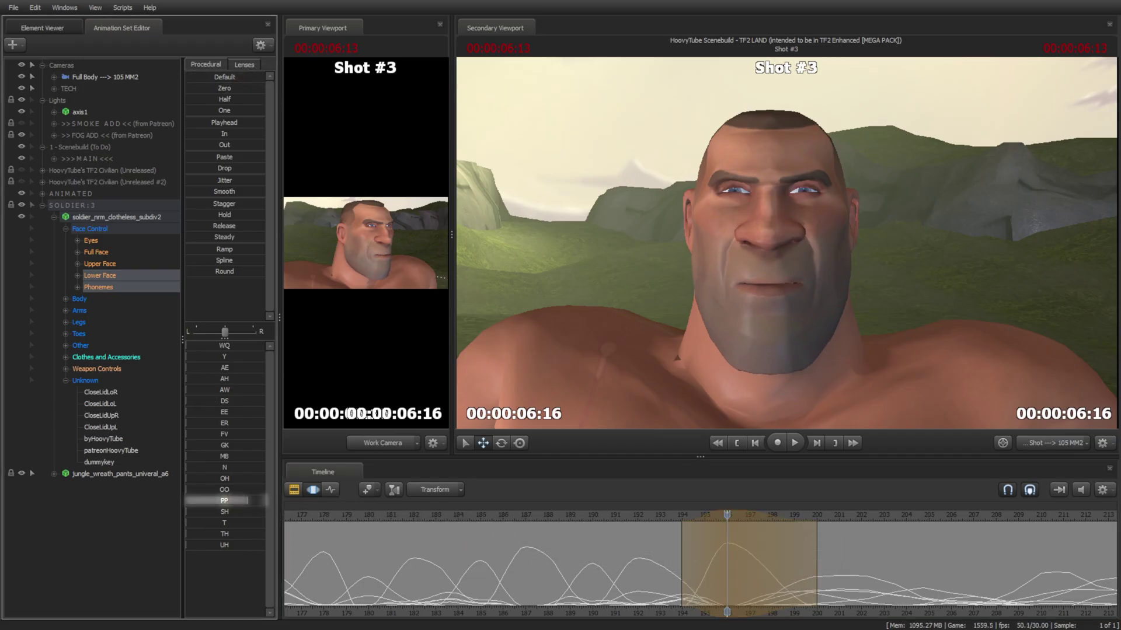
left_click_drag(730, 506, 783, 515)
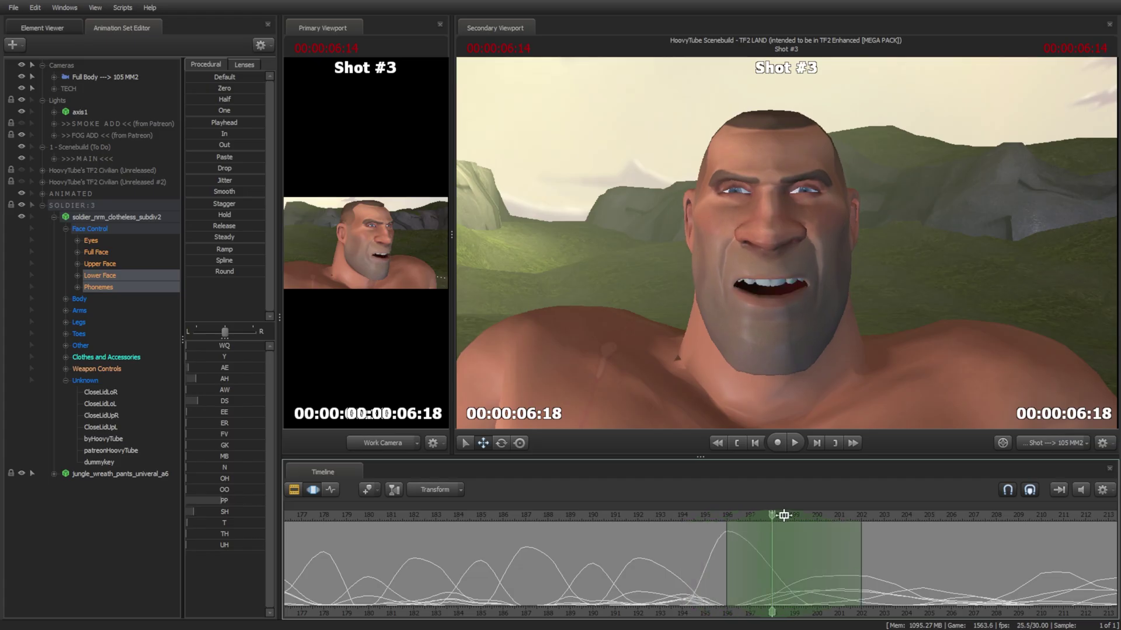
left_click(217, 76)
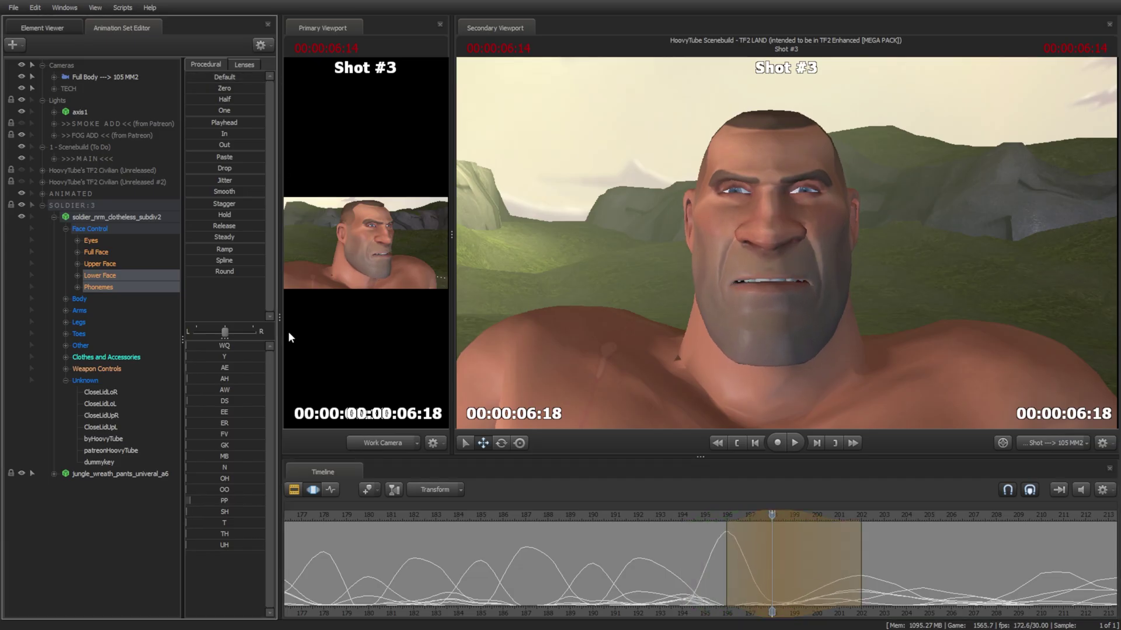
left_click_drag(201, 479, 244, 490)
Reset the mouth to Default and pose the SH phoneme at frame 201 and AH at frame 203.
left_click_drag(709, 513, 845, 513)
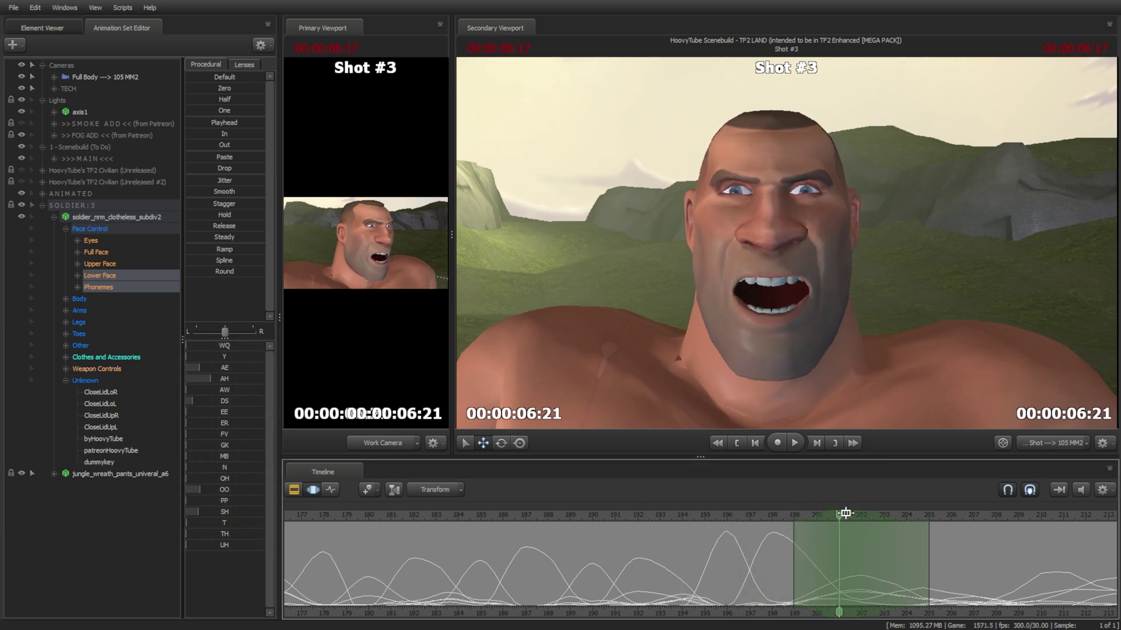
left_click_drag(213, 77, 234, 78)
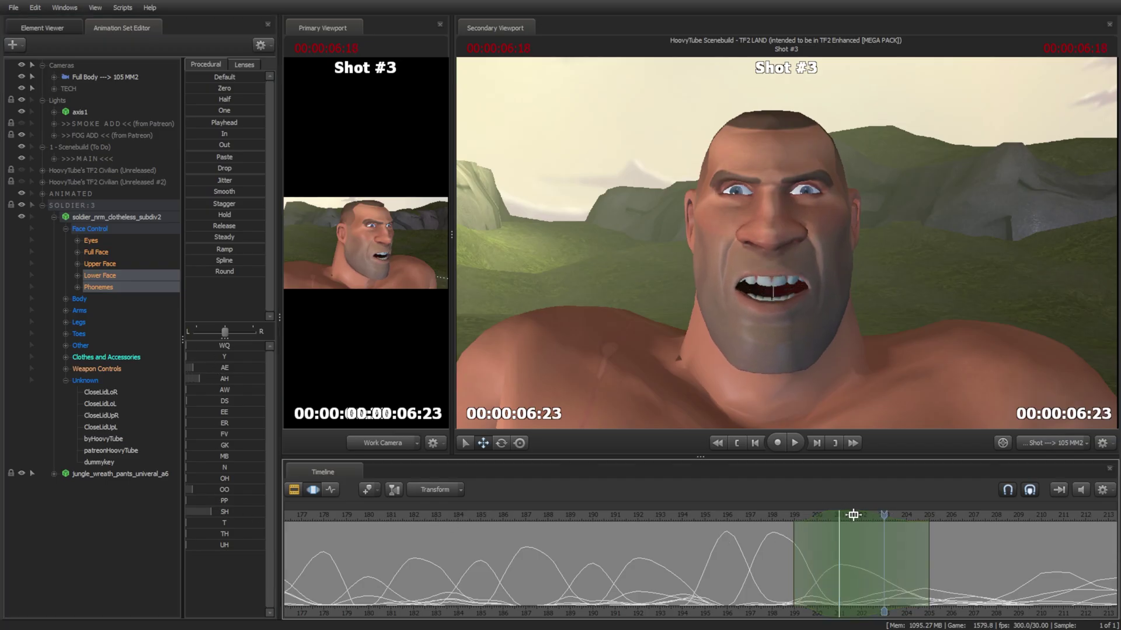
left_click_drag(853, 514, 892, 503)
left_click_drag(201, 77, 264, 78)
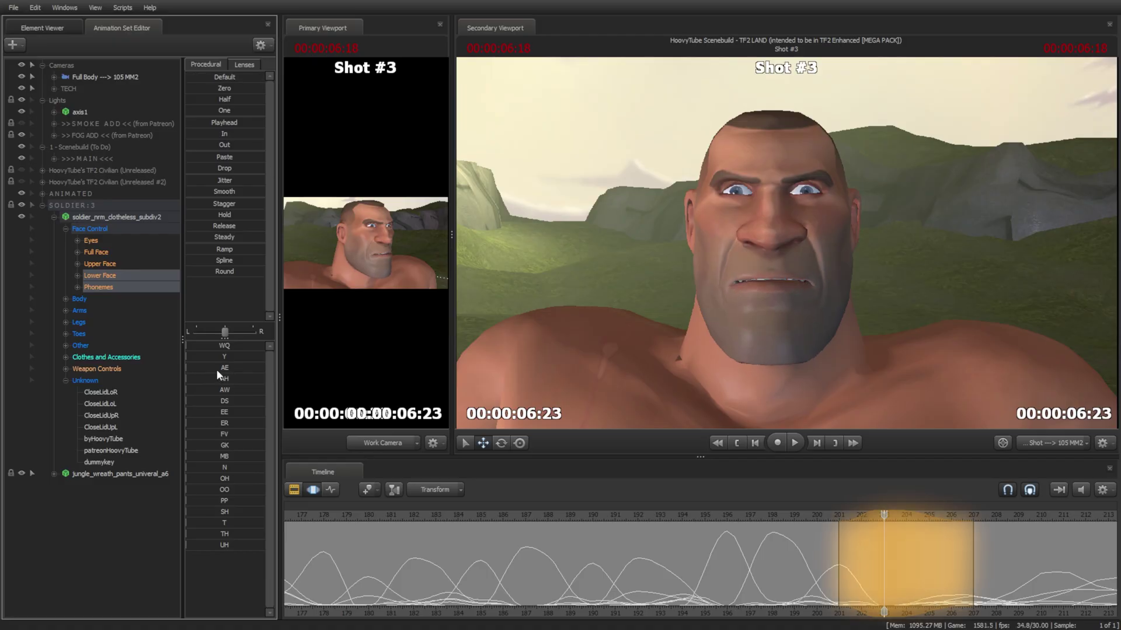
left_click_drag(211, 378, 240, 378)
left_click_drag(785, 518, 979, 514)
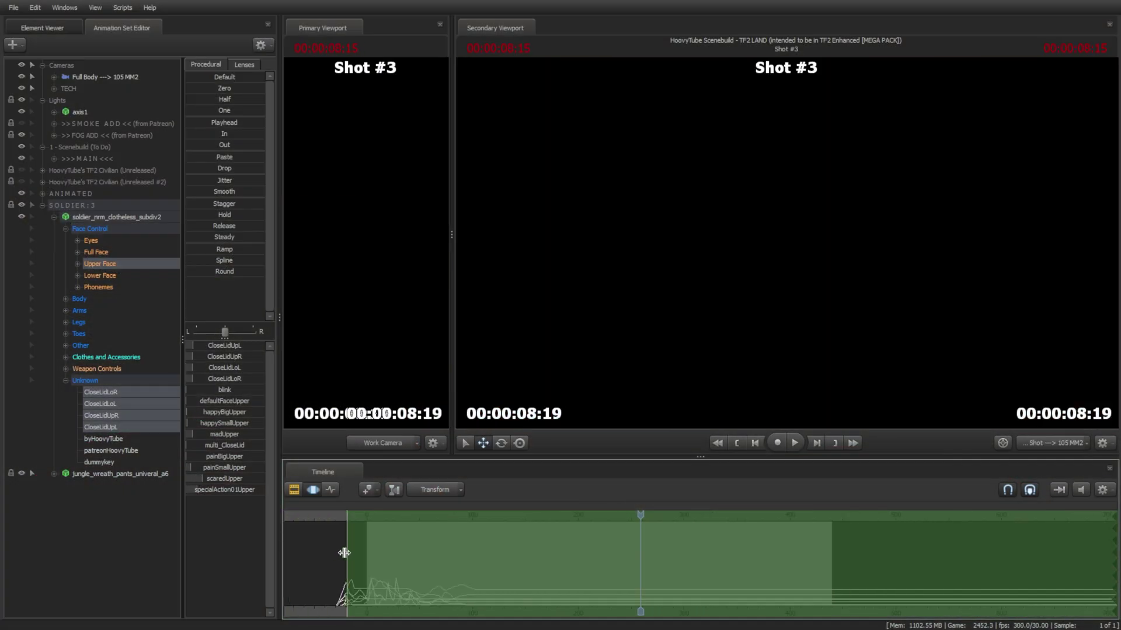
Move the Upper Face and CloseLid time selection further ahead of the shot's start and play the animation from there.
left_click_drag(344, 552, 335, 530)
left_click(363, 506)
key("space")
scroll(379, 525, "up", 3)
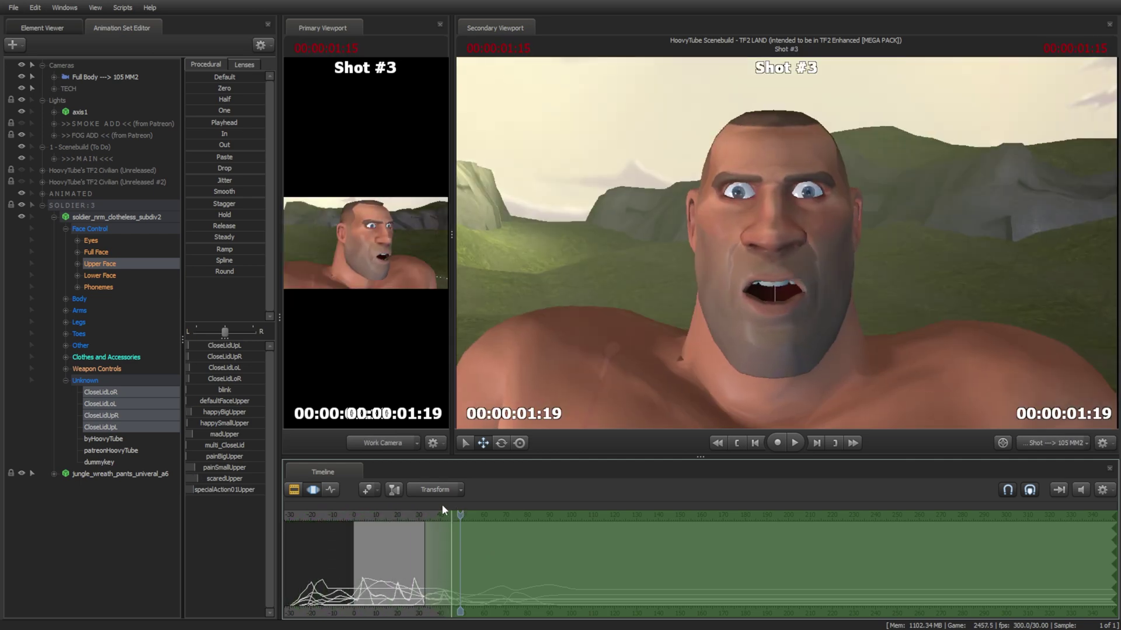
Paste the copied Upper Face and CloseLid samples from about frame 33 onward and play back the result.
left_click(422, 508)
key("space")
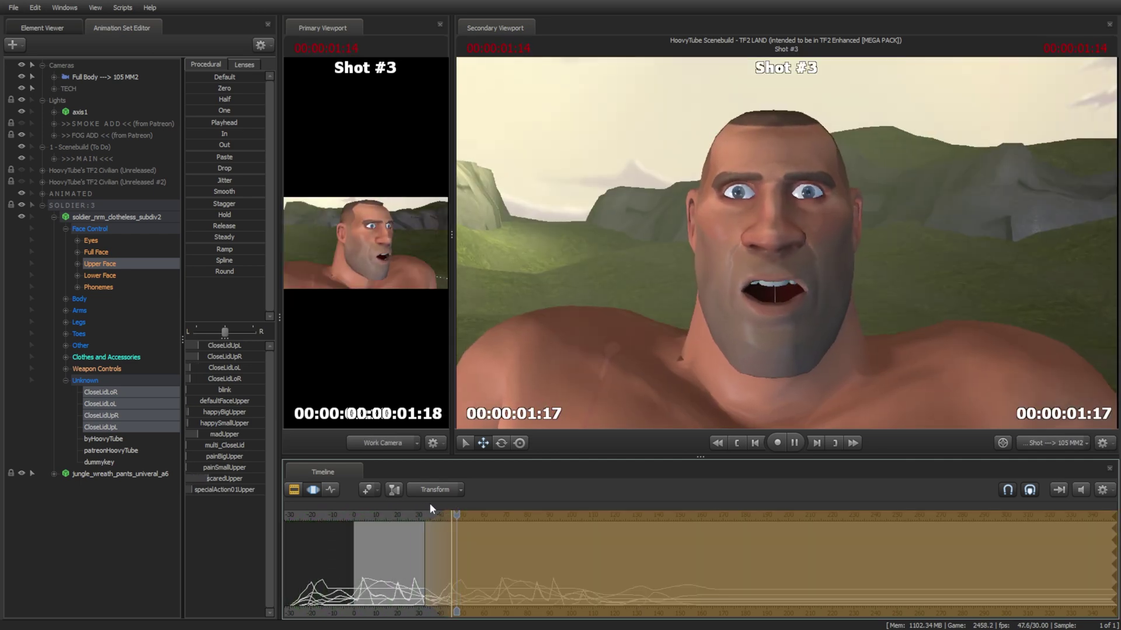
scroll(467, 506, "up", 1)
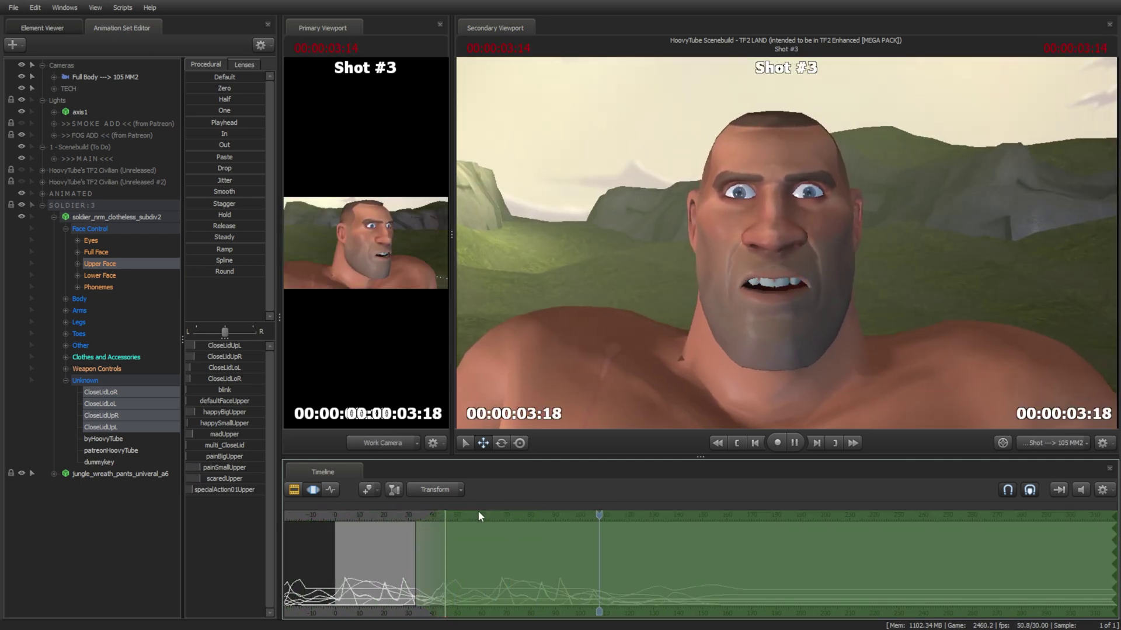
key("space")
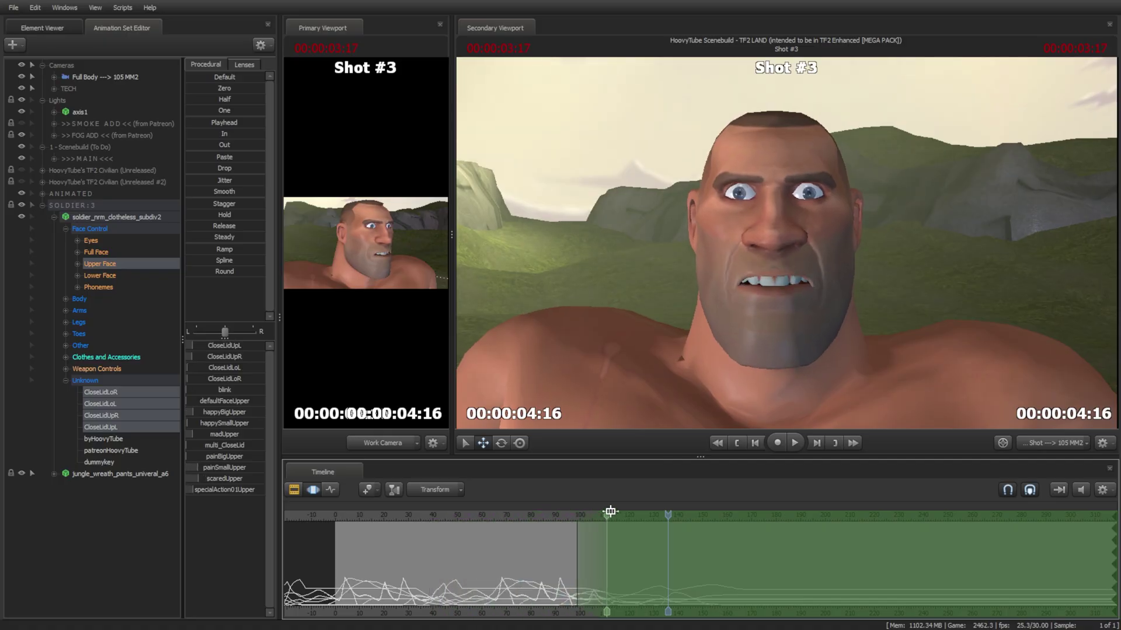
Paste the Upper Face and CloseLid samples again from about frame 100 onward and play back the transition.
left_click_drag(610, 511, 621, 507)
left_click(601, 508)
key("space")
middle_click_drag(530, 594, 472, 618)
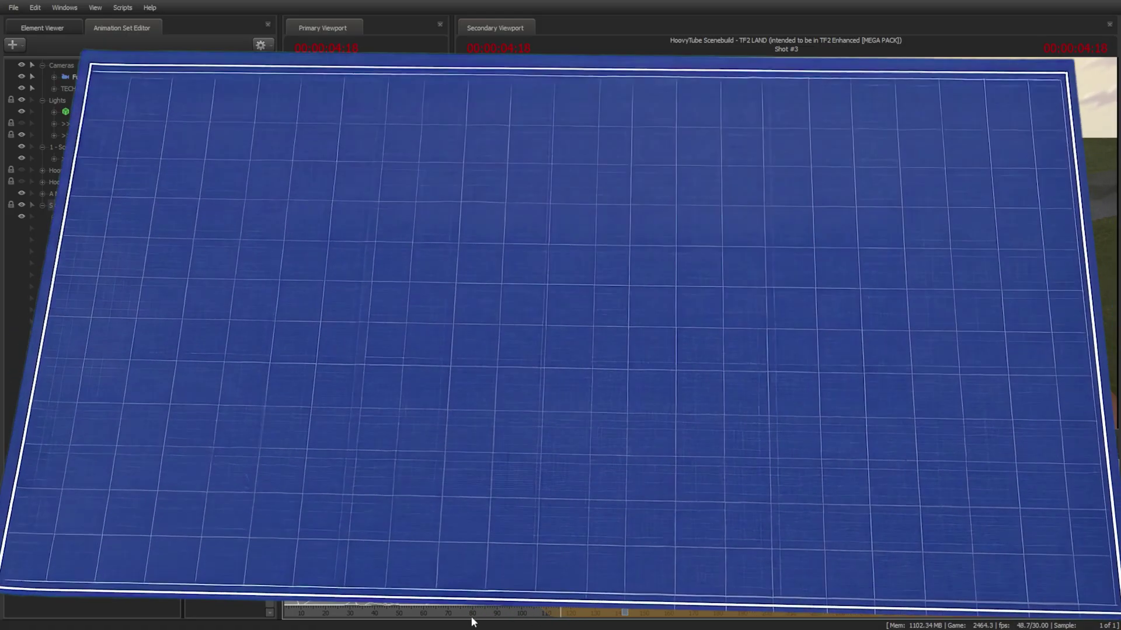